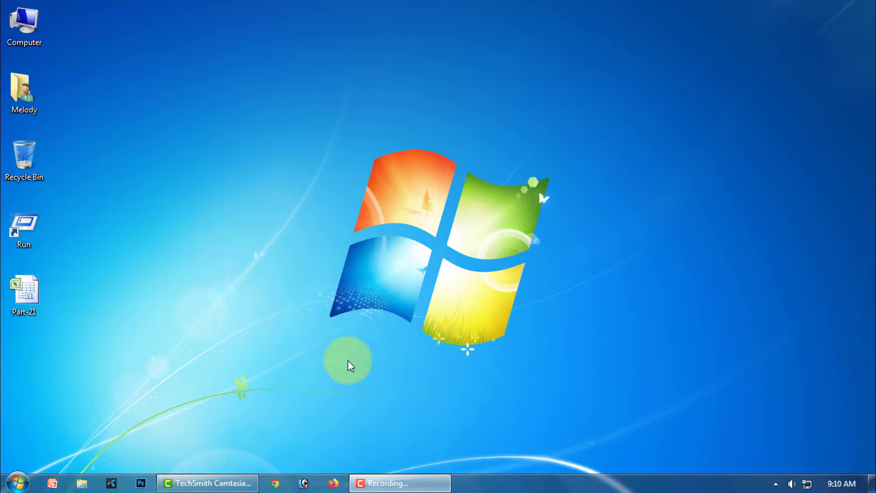
# Open the Part-21 workbook from the desktop in Excel.
pyautogui.doubleClick(25, 292)
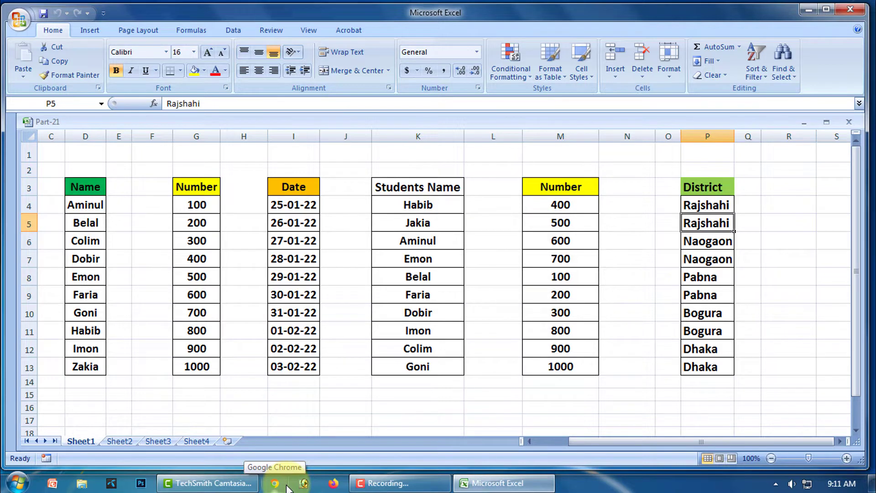
pyautogui.click(287, 486)
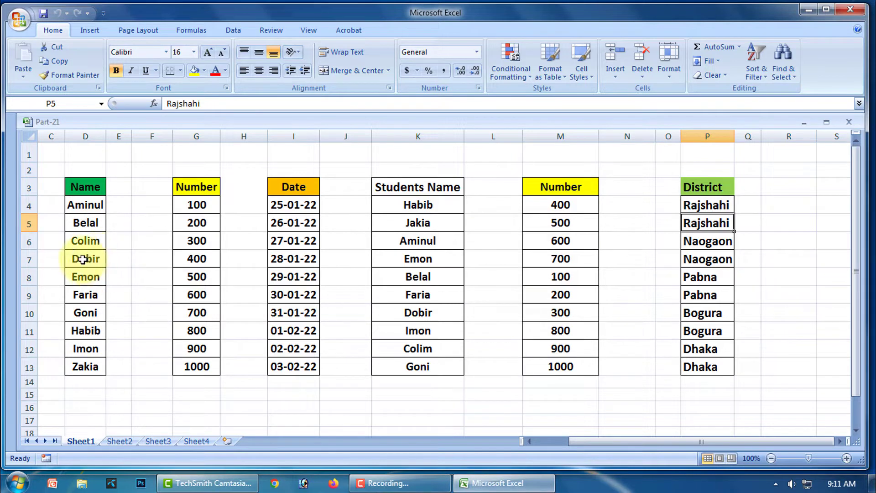
# Sort the Name list in column D from Z to A, then back from A to Z.
pyautogui.click(82, 259)
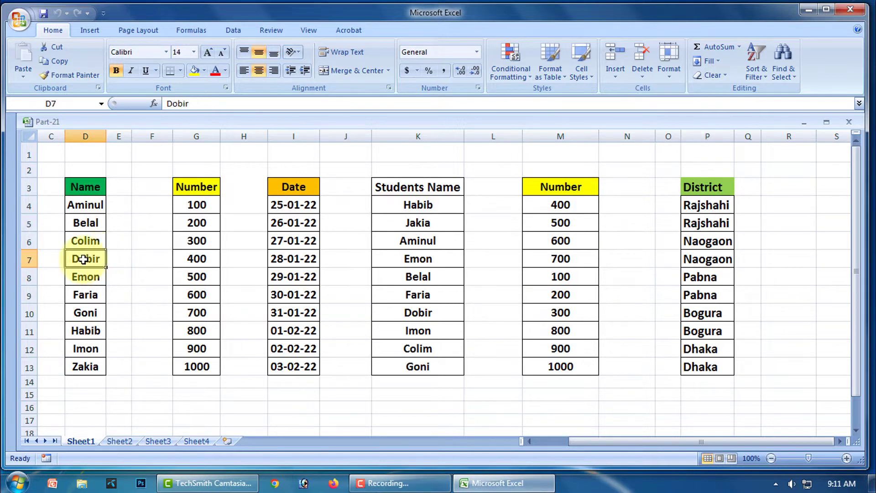
pyautogui.moveTo(86, 182); pyautogui.dragTo(88, 365)
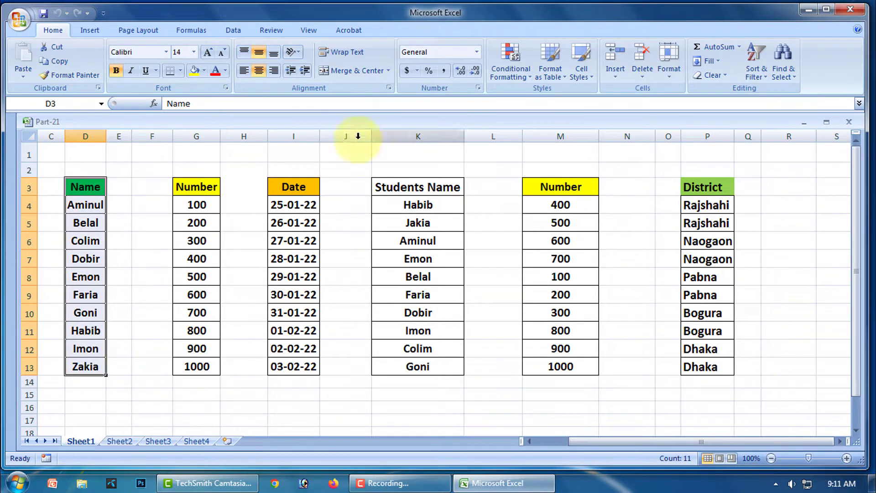
pyautogui.click(766, 78)
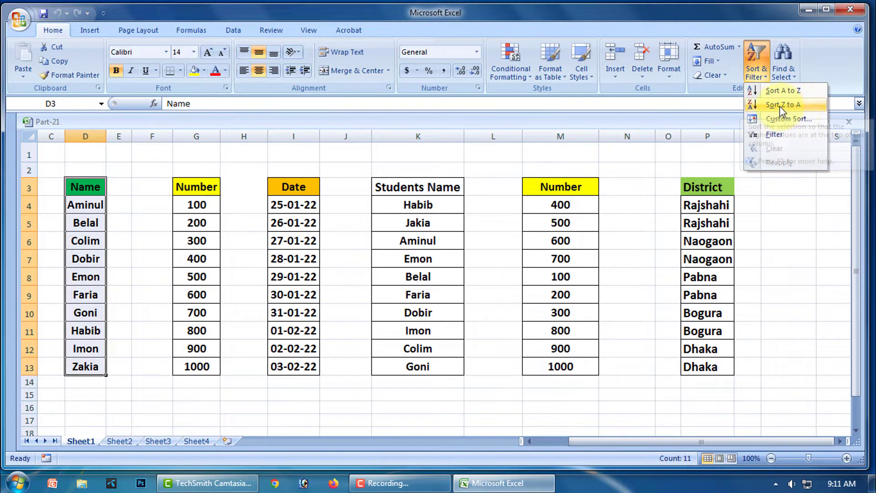
pyautogui.click(793, 107)
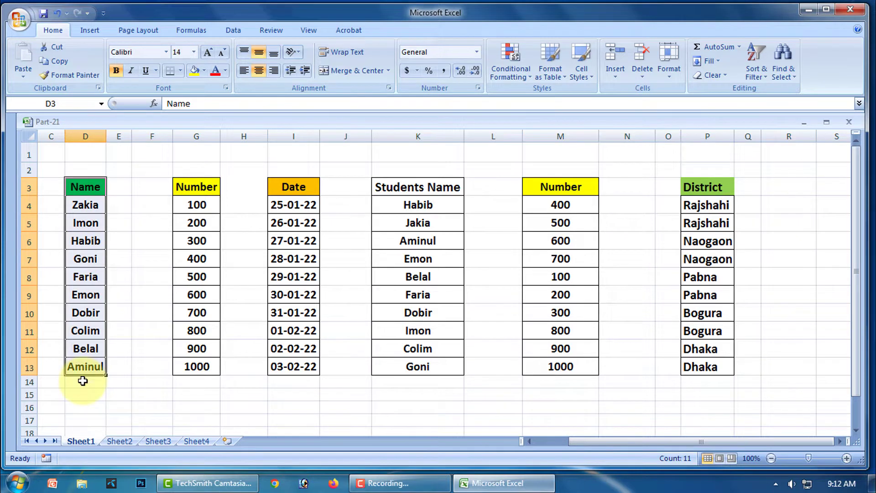
pyautogui.click(763, 77)
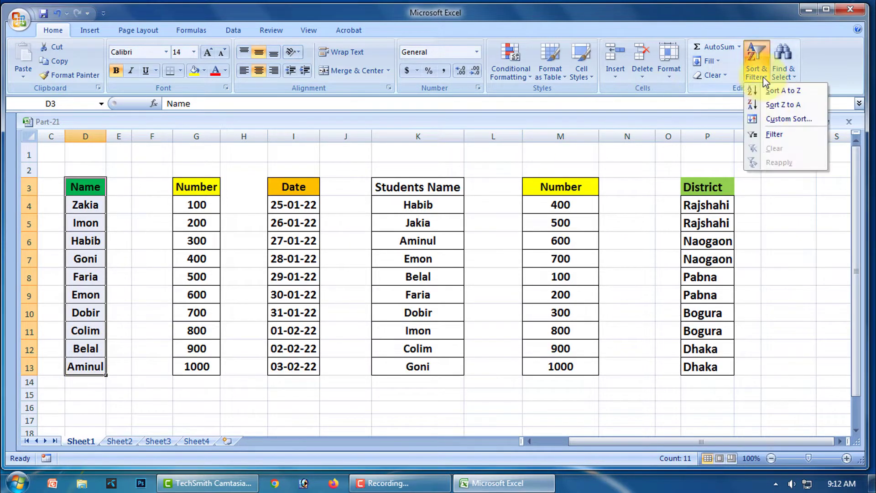
pyautogui.click(784, 92)
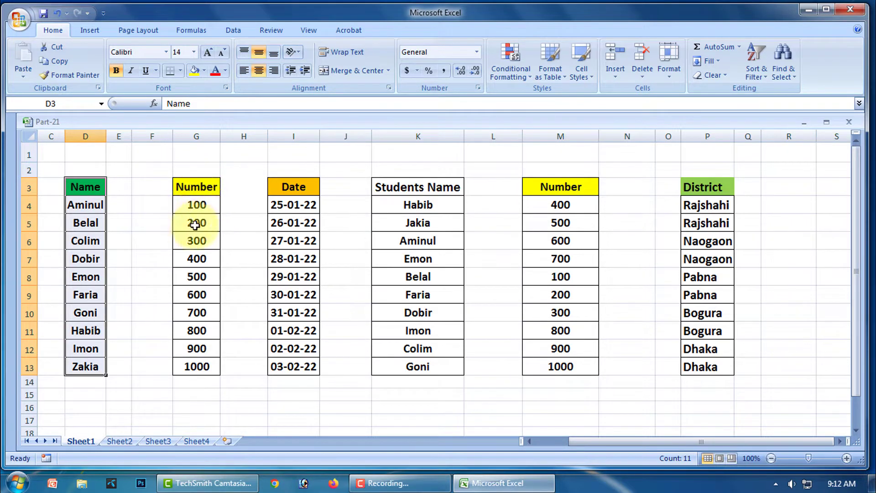
# Sort the column G Number list from largest to smallest, then back to smallest to largest.
pyautogui.click(197, 260)
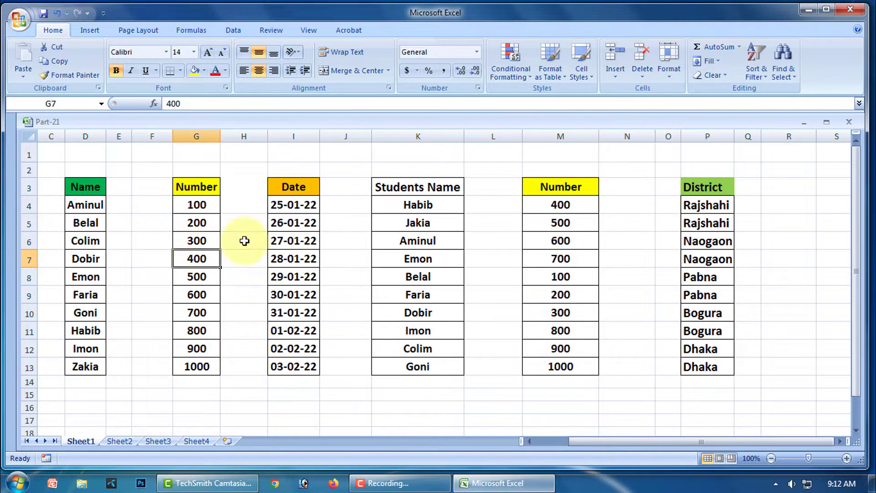
pyautogui.click(765, 75)
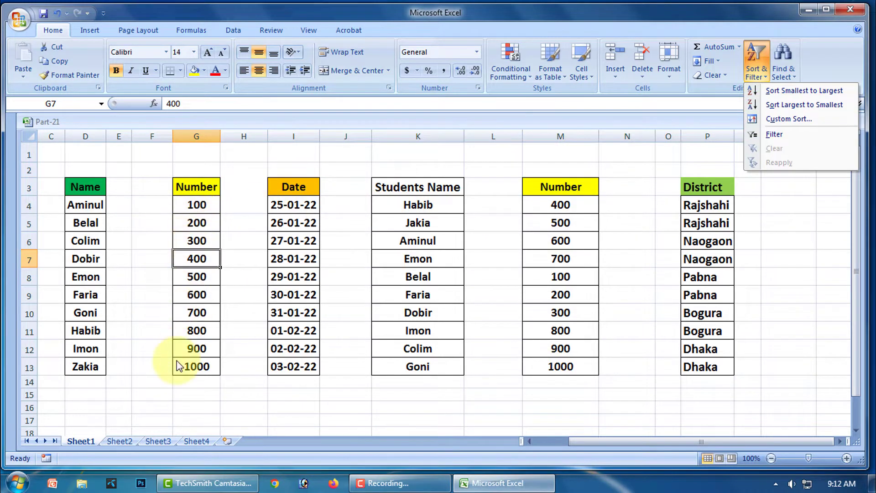
pyautogui.click(800, 108)
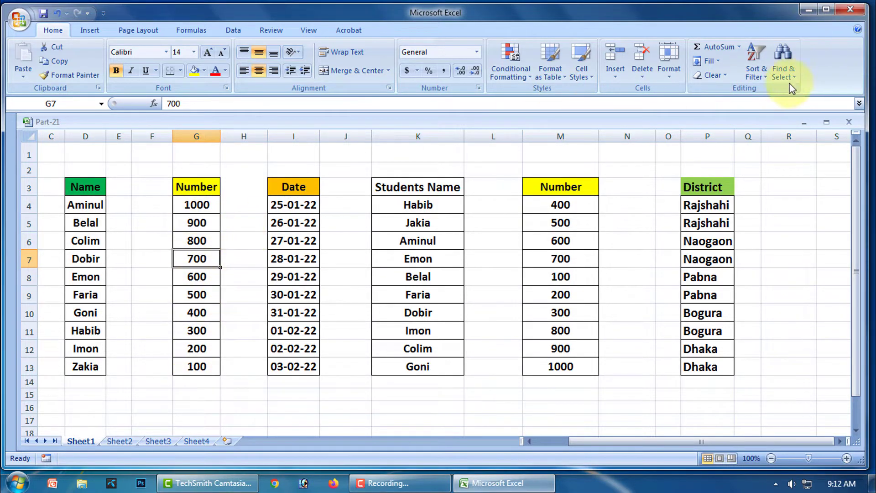
pyautogui.click(757, 72)
pyautogui.click(799, 91)
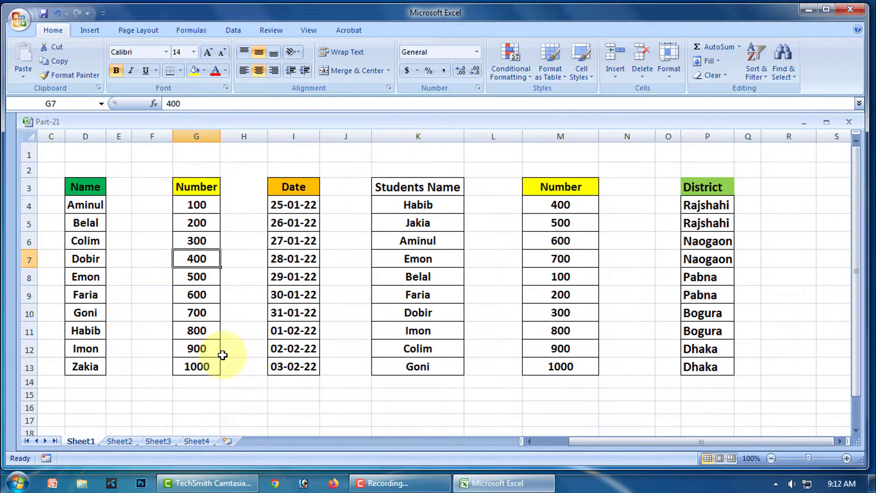
# Sort the Date list in I3:I13 newest to oldest, then back to oldest to newest.
pyautogui.click(299, 242)
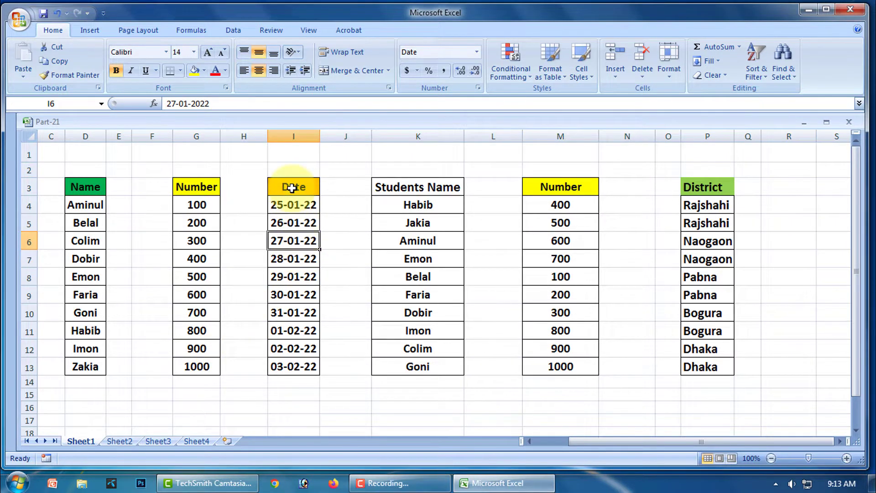
pyautogui.moveTo(293, 187)
pyautogui.mouseDown()
pyautogui.moveTo(286, 337)
pyautogui.moveTo(301, 363)
pyautogui.mouseUp()
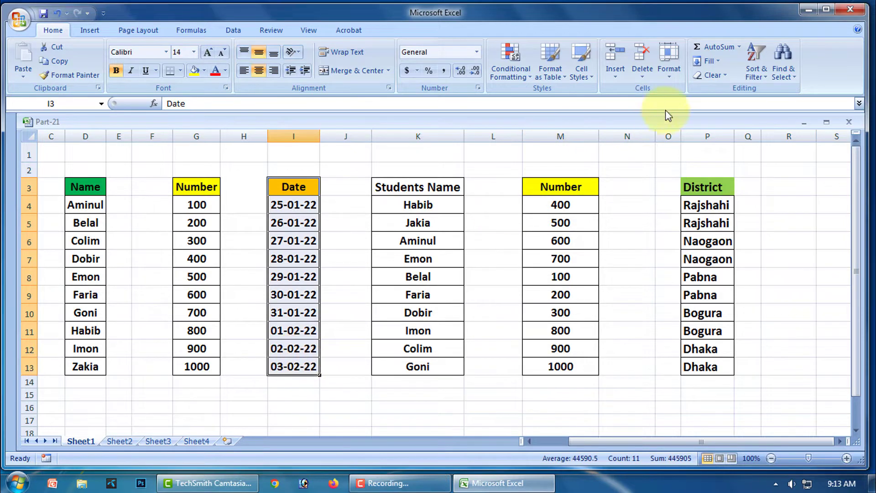
pyautogui.click(757, 73)
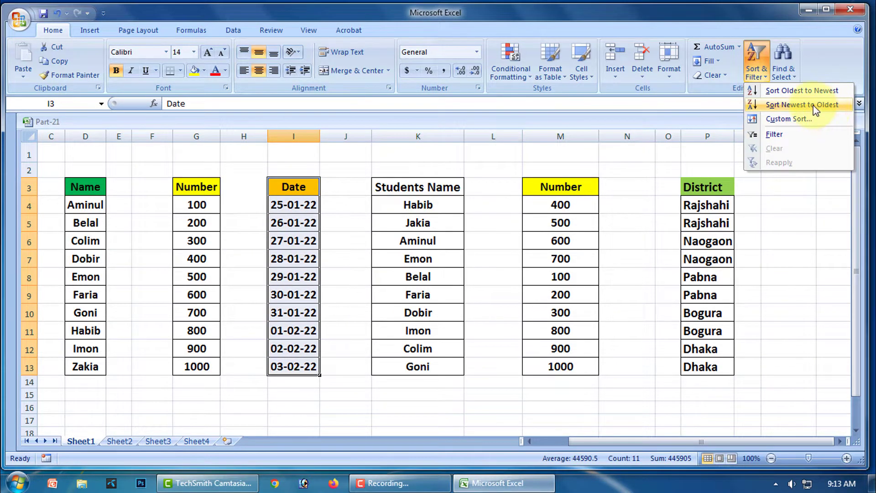
pyautogui.click(802, 105)
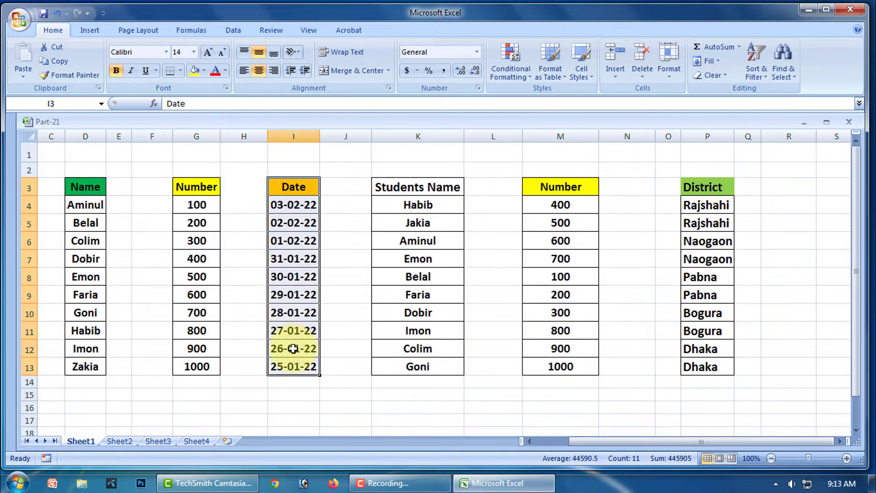
pyautogui.click(768, 80)
pyautogui.click(796, 94)
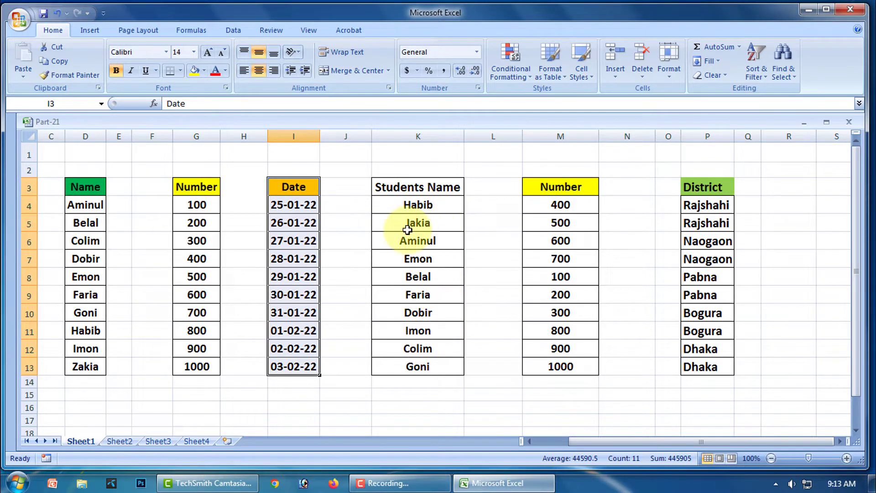
# Fill two Students Name cells dark red.
pyautogui.click(419, 207)
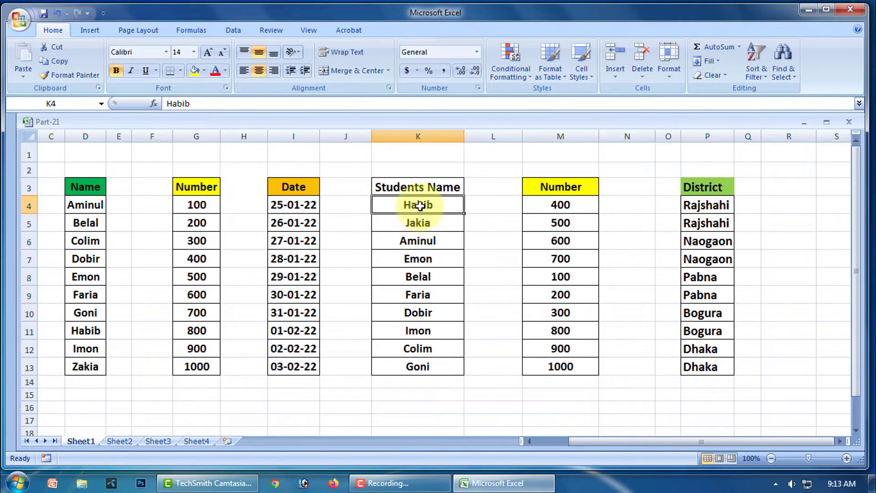
pyautogui.click(205, 71)
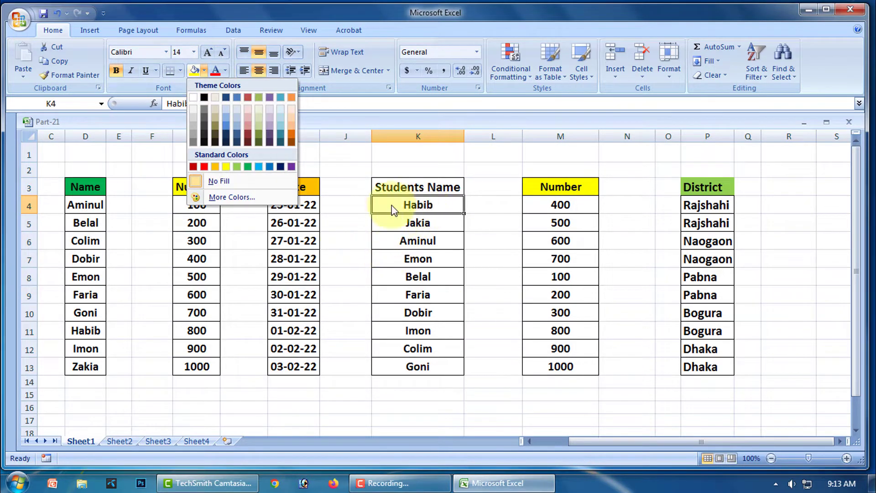
pyautogui.click(194, 167)
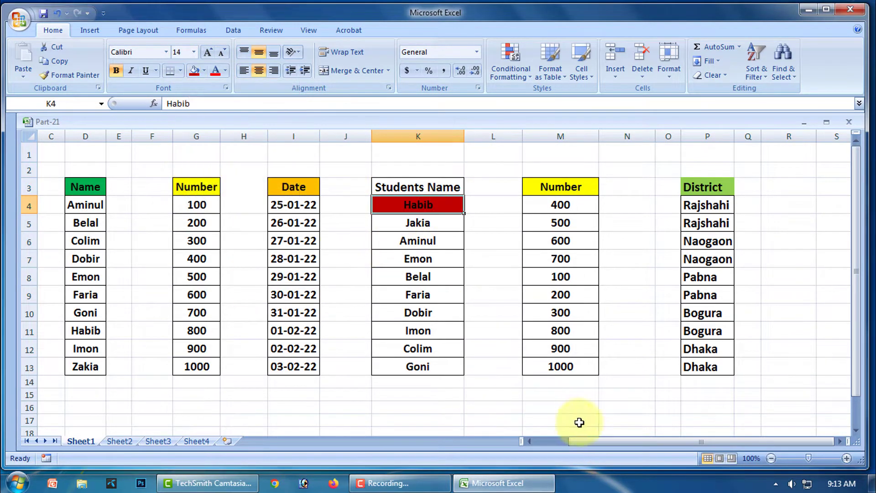
pyautogui.click(417, 349)
pyautogui.click(198, 71)
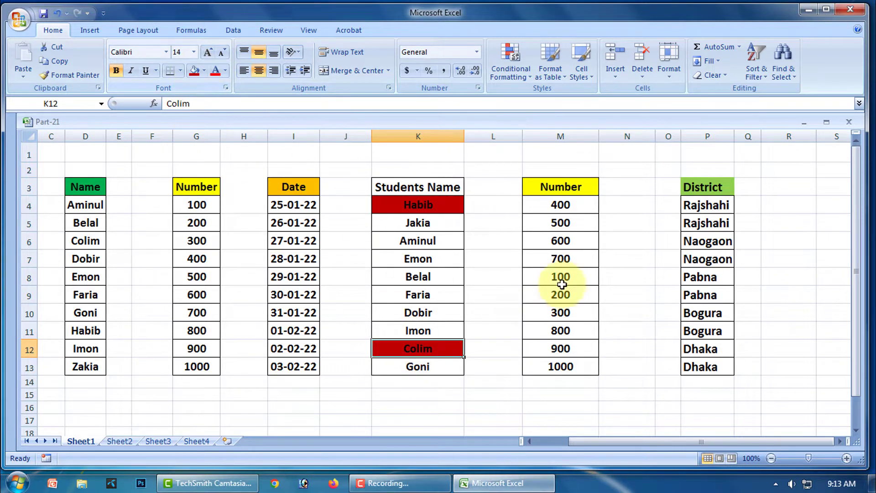
# Fill two more Students Name cells orange.
pyautogui.click(432, 224)
pyautogui.click(204, 71)
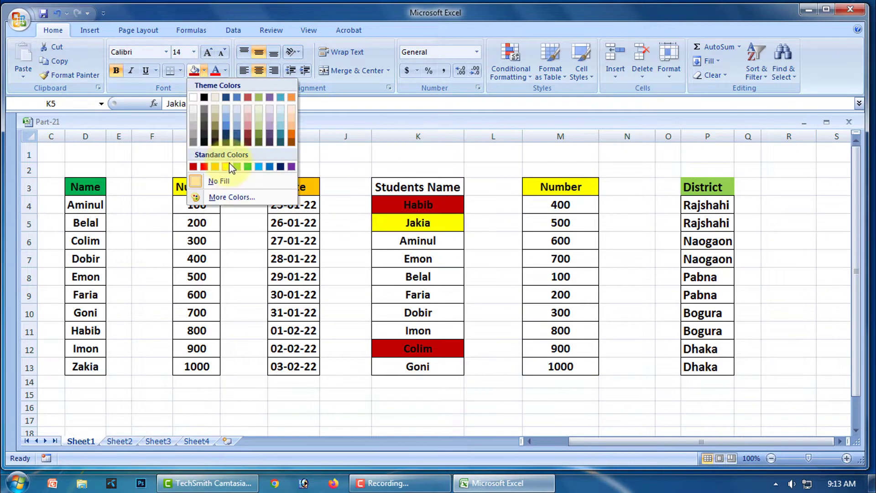
pyautogui.click(202, 167)
pyautogui.click(425, 313)
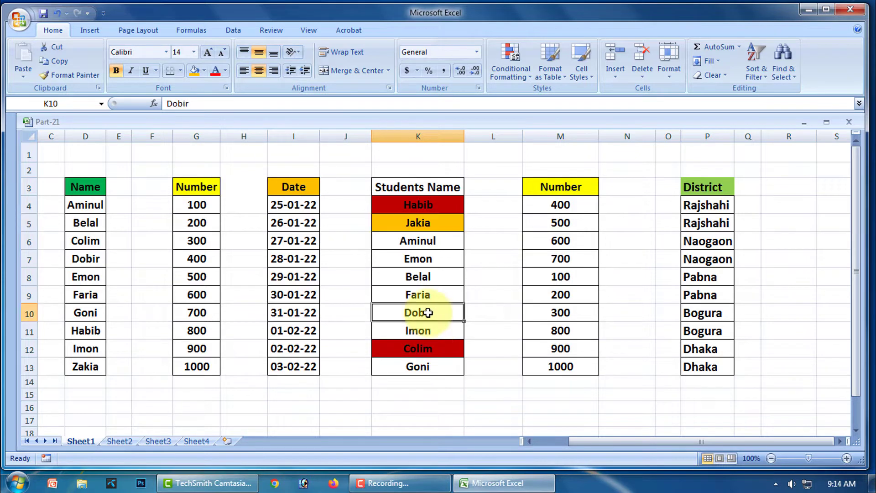
pyautogui.click(194, 72)
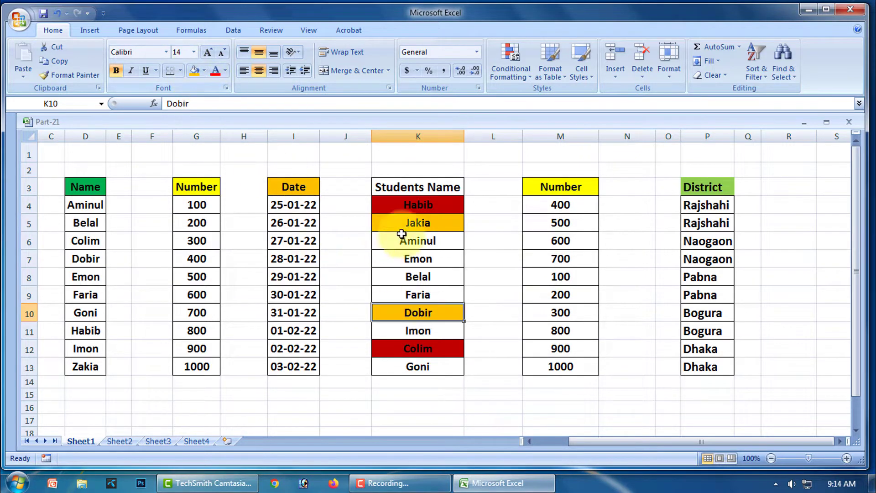
# Fill two further Students Name cells light green, changing the first from yellow.
pyautogui.click(401, 240)
pyautogui.click(204, 71)
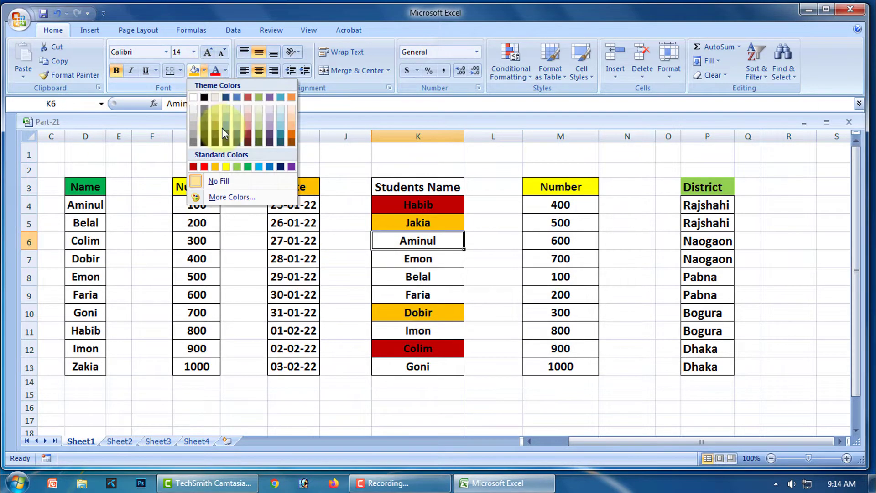
pyautogui.click(210, 167)
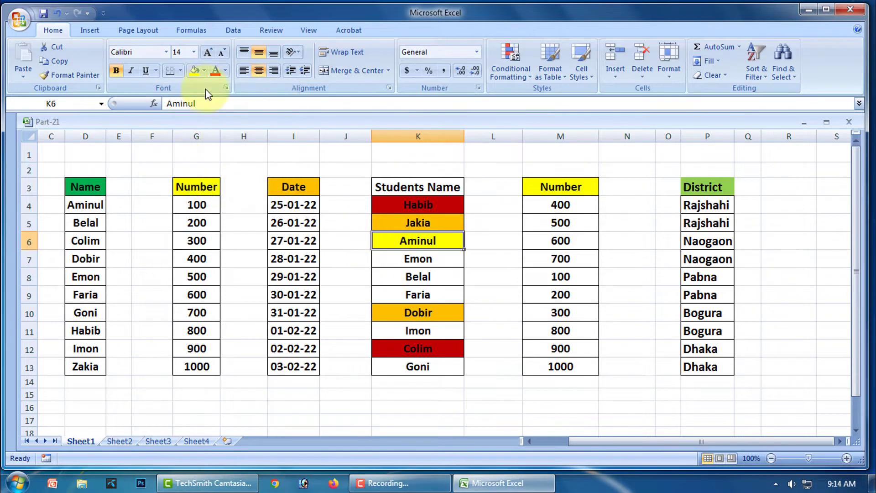
pyautogui.click(204, 71)
pyautogui.click(218, 167)
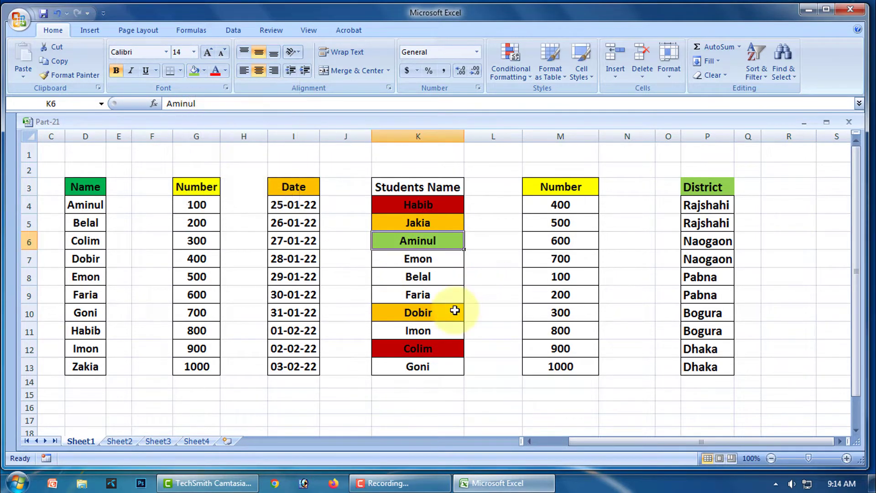
pyautogui.click(418, 295)
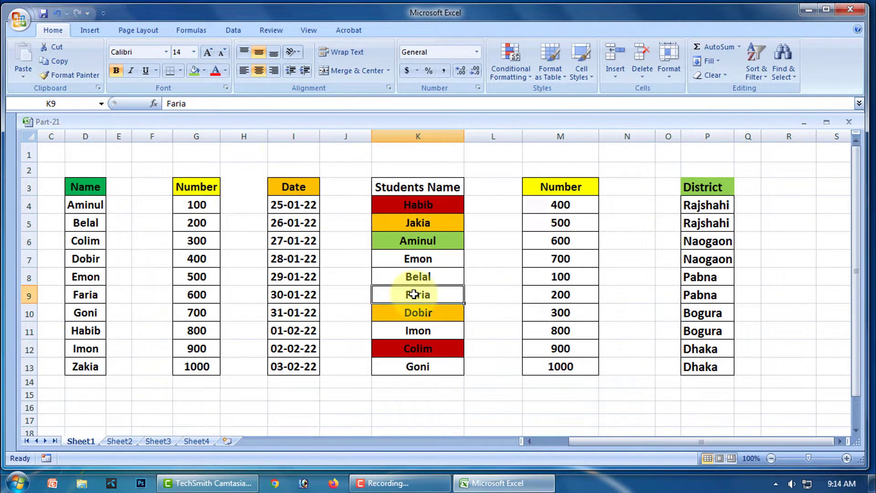
pyautogui.click(201, 69)
# Fill the remaining two Students Name cells light blue.
pyautogui.click(433, 257)
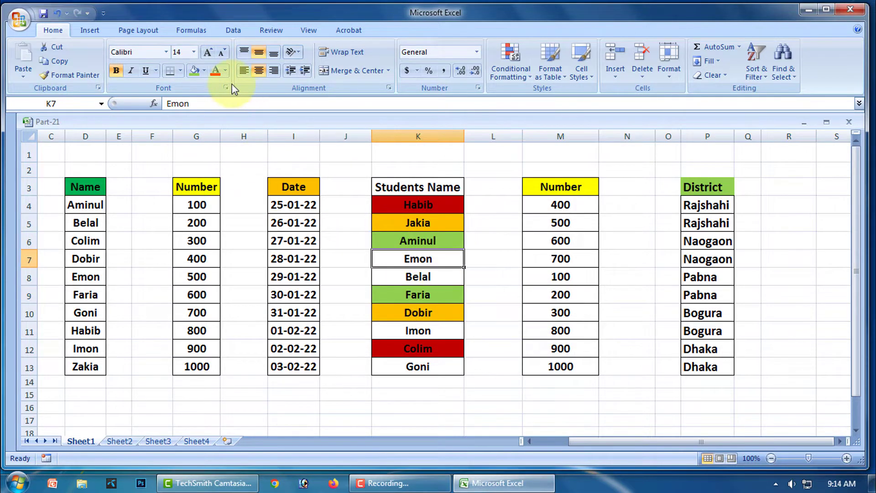
pyautogui.click(204, 71)
pyautogui.click(258, 167)
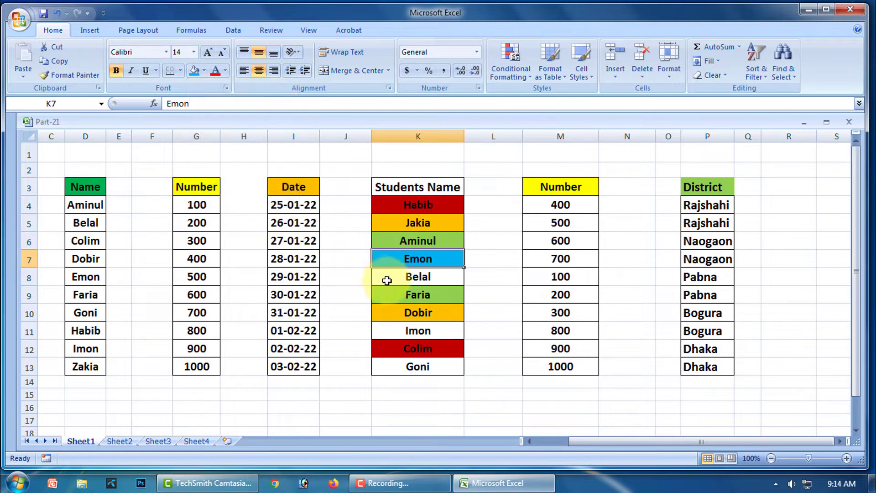
pyautogui.click(422, 331)
pyautogui.click(194, 71)
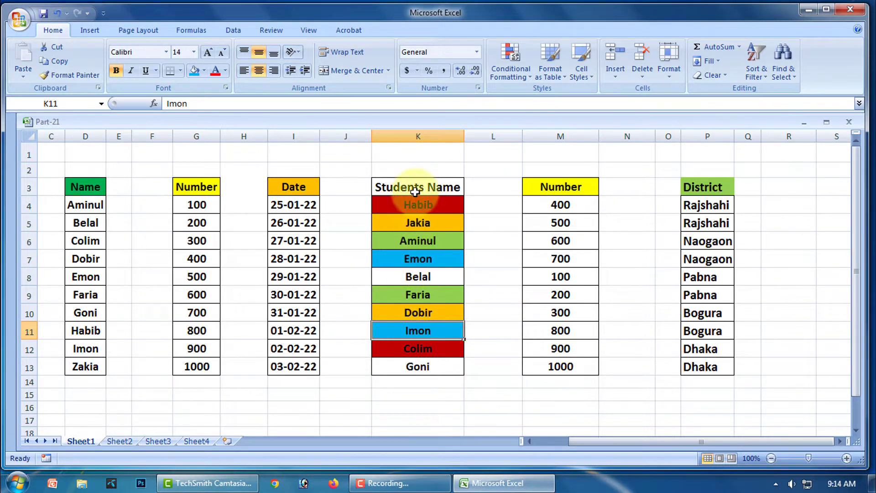
# Open Custom Sort for the Students Name table, keeping 'My data has headers' checked.
pyautogui.rightClick(419, 264)
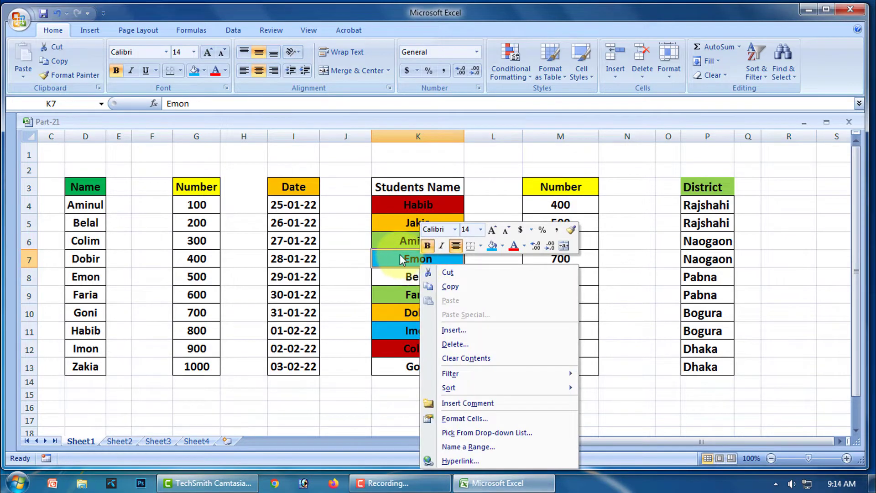
pyautogui.click(402, 253)
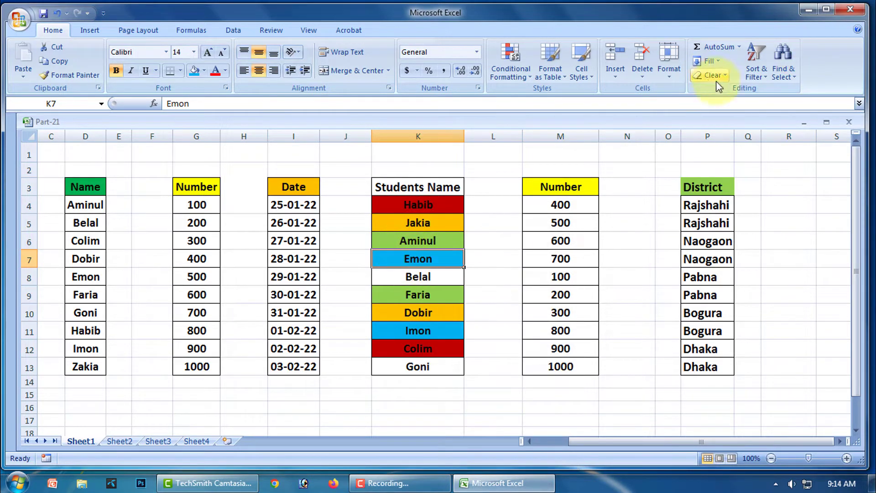
pyautogui.click(765, 81)
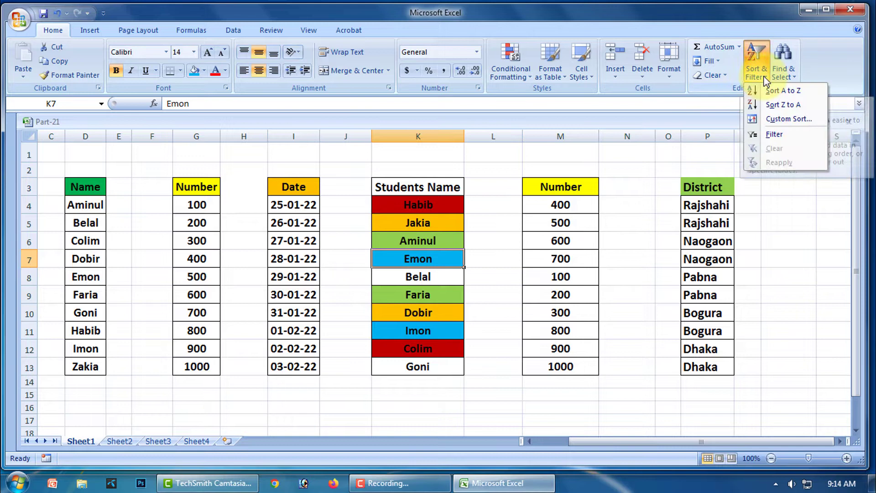
pyautogui.click(776, 119)
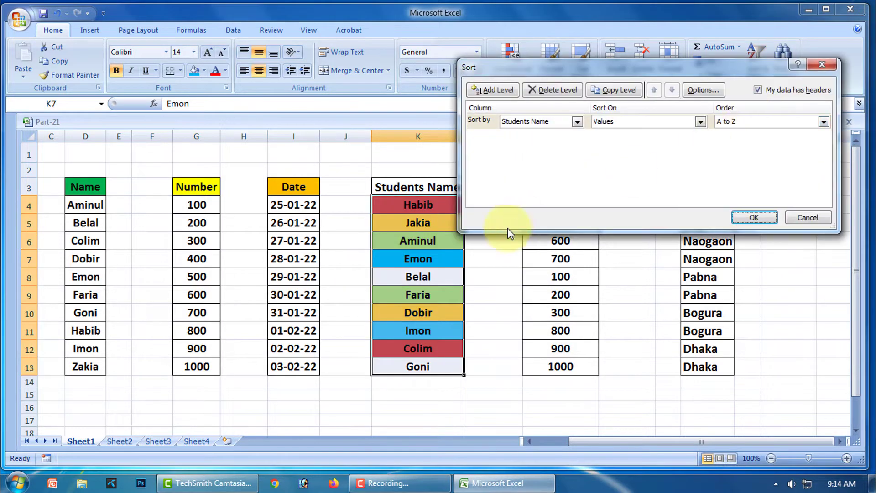
pyautogui.moveTo(656, 71); pyautogui.dragTo(691, 51)
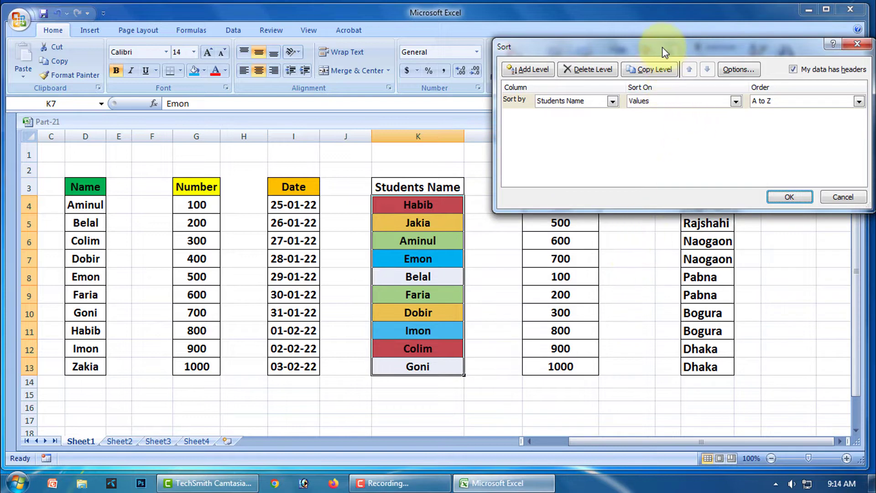
pyautogui.moveTo(662, 46); pyautogui.dragTo(644, 31)
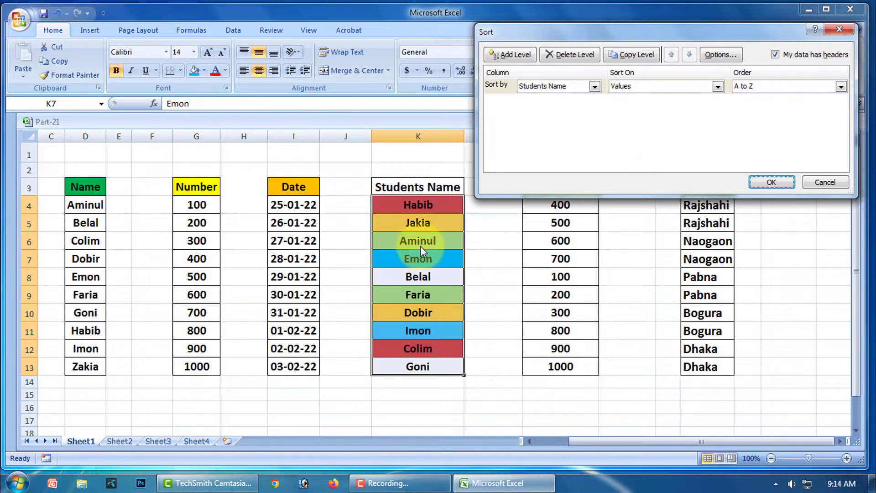
pyautogui.click(776, 55)
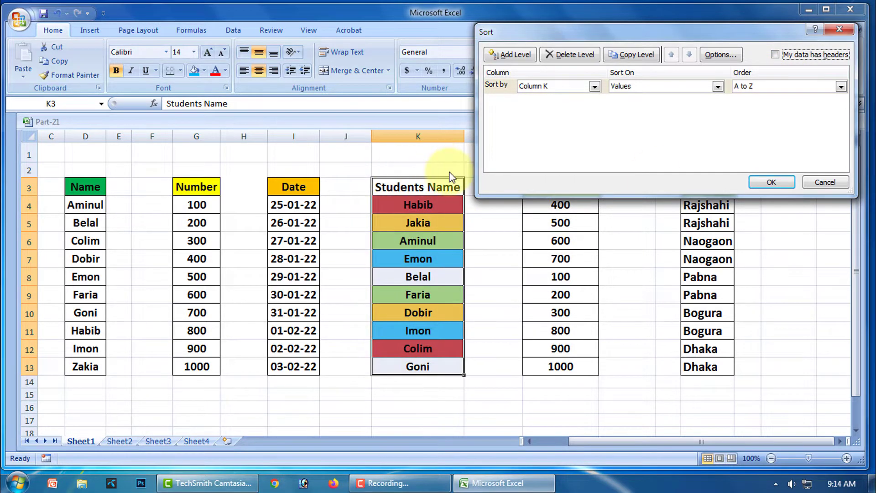
pyautogui.click(775, 54)
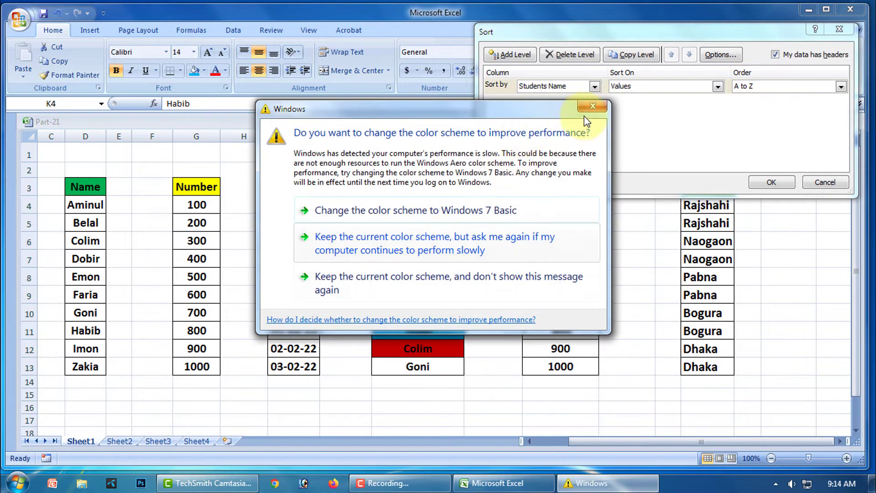
pyautogui.click(586, 109)
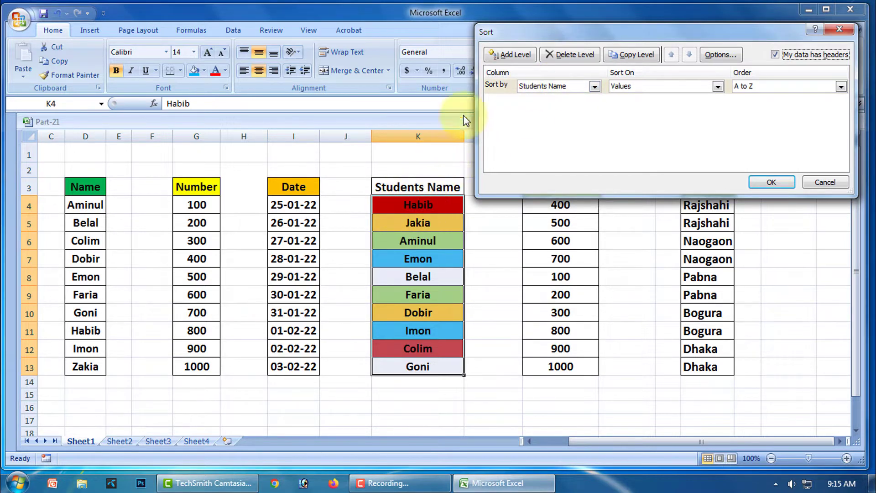
# Set the first sort level to Cell Color with light blue On Top.
pyautogui.click(718, 87)
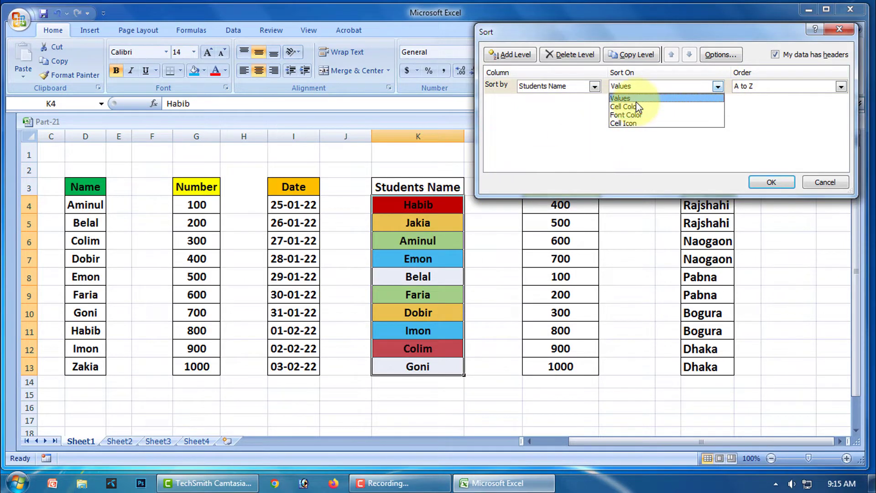
pyautogui.click(635, 106)
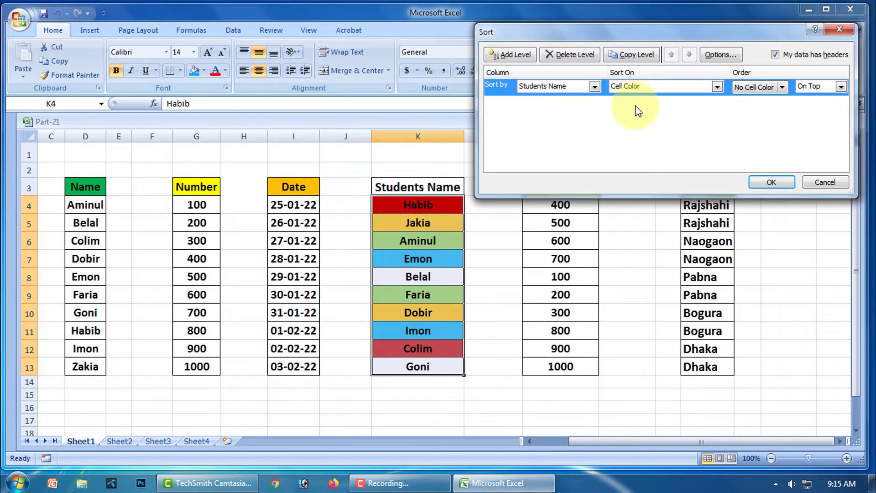
pyautogui.click(782, 87)
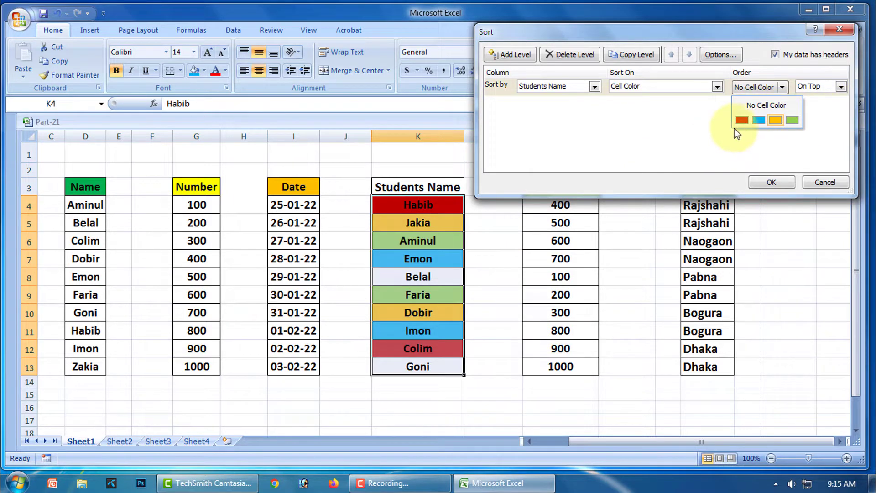
pyautogui.click(759, 121)
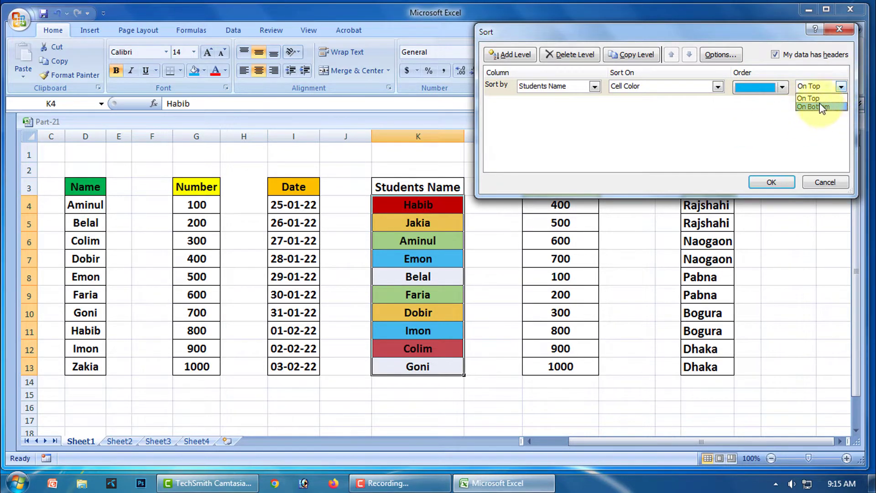
pyautogui.click(518, 54)
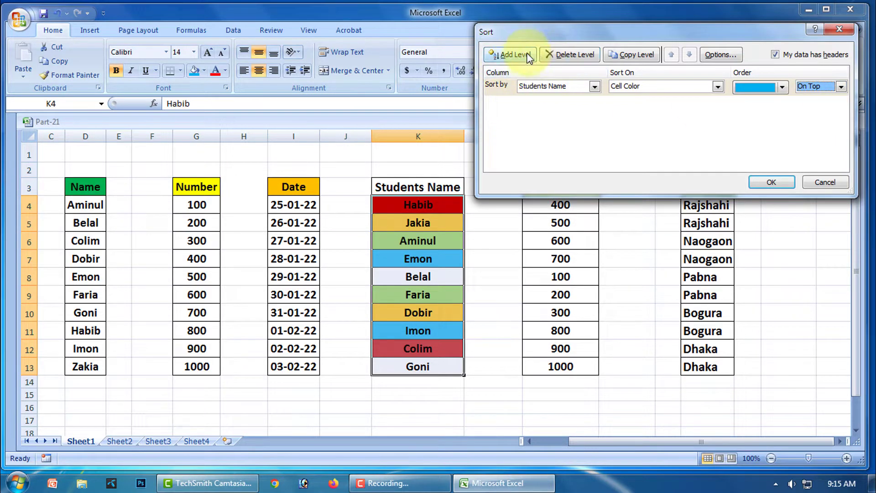
# Add a second level sorting by Cell Color with green On Top.
pyautogui.click(519, 55)
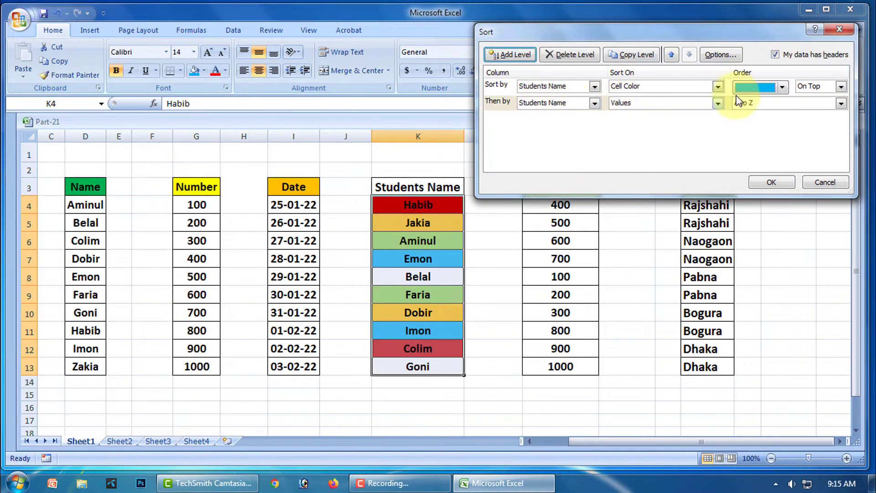
pyautogui.click(718, 104)
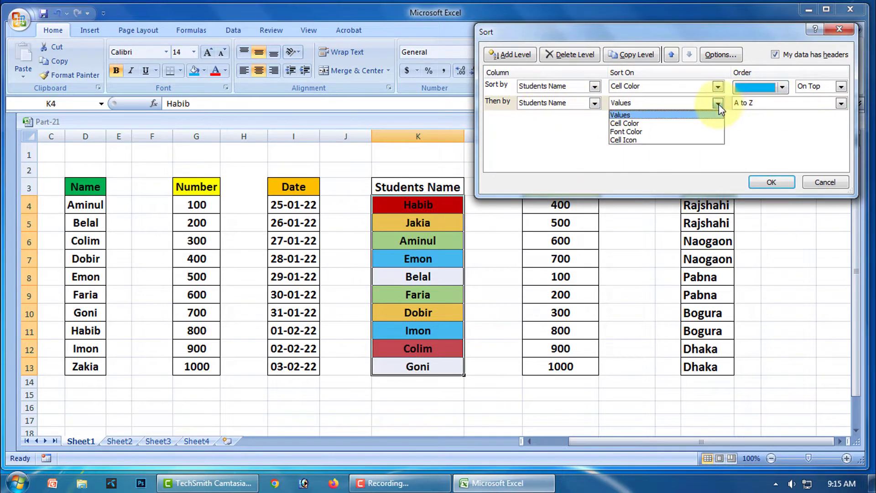
pyautogui.click(639, 124)
pyautogui.click(783, 104)
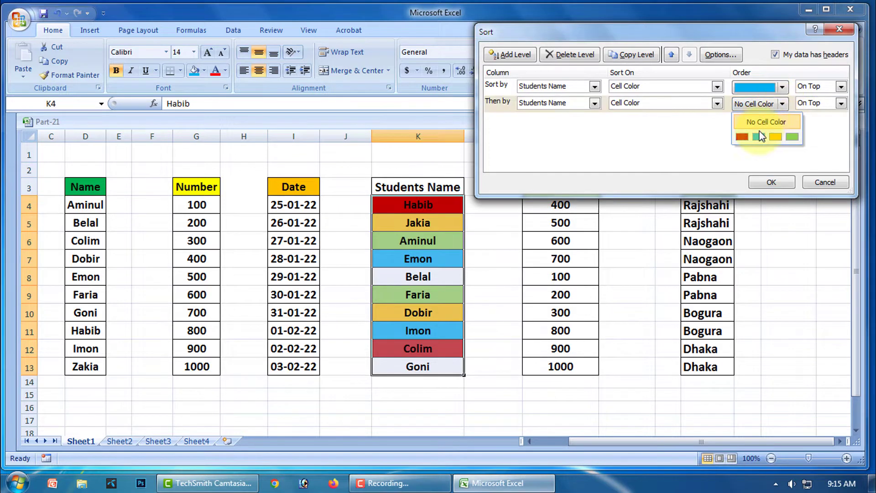
pyautogui.click(792, 136)
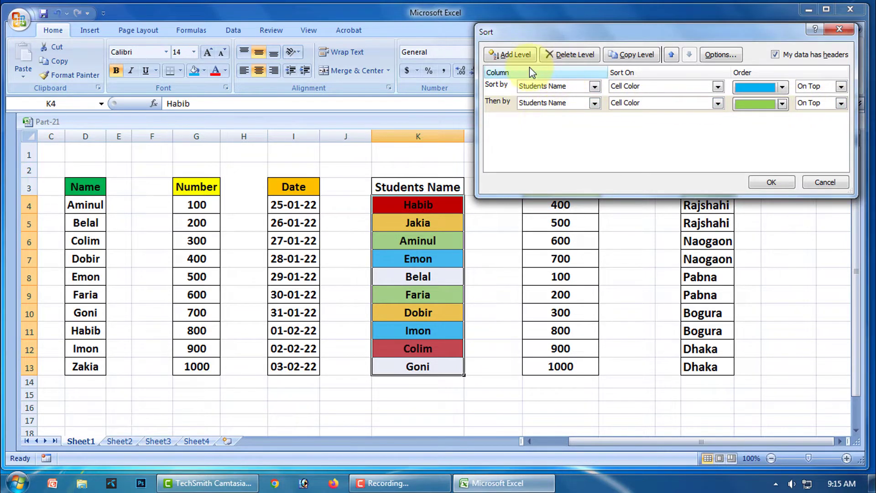
# Add a third level sorting by Cell Color with orange On Top.
pyautogui.click(514, 56)
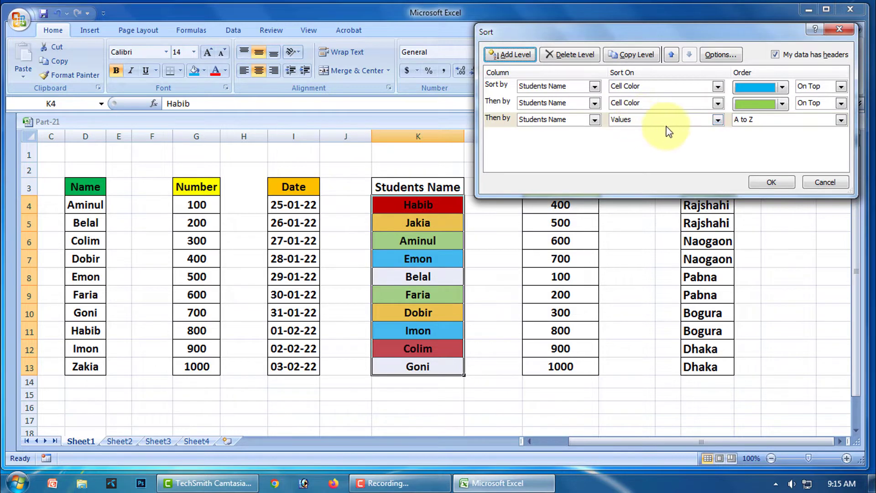
pyautogui.click(717, 120)
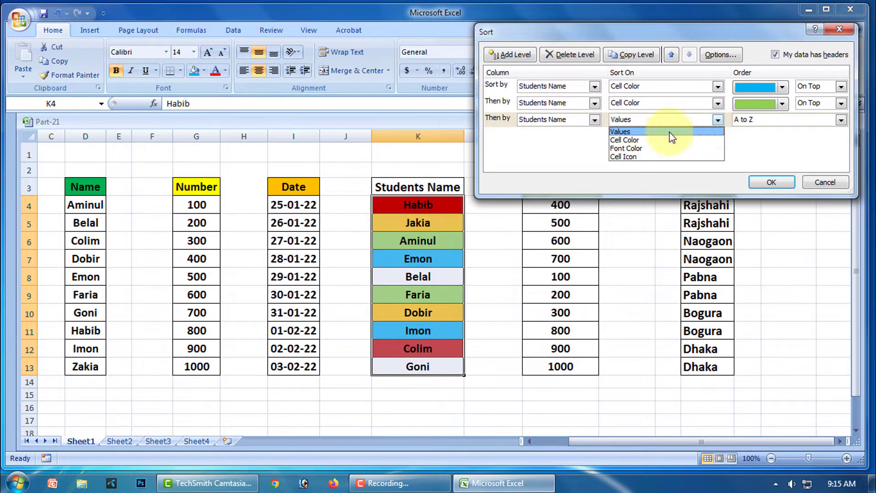
pyautogui.click(633, 138)
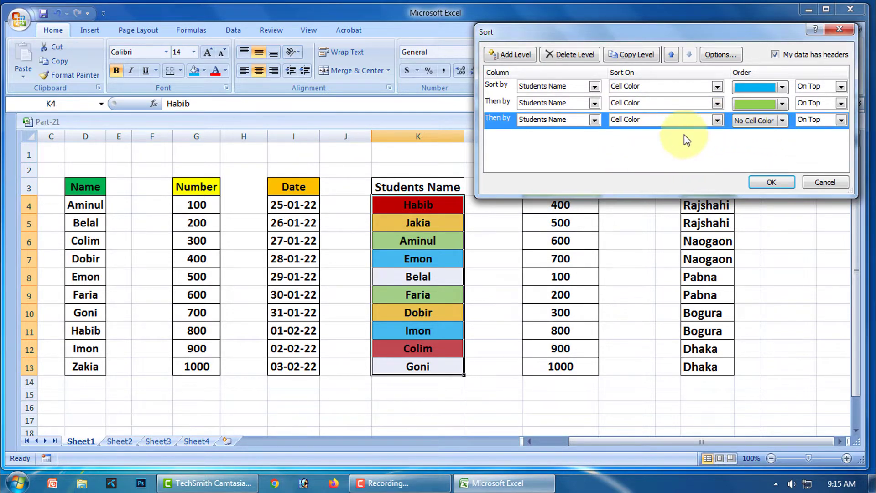
pyautogui.click(783, 120)
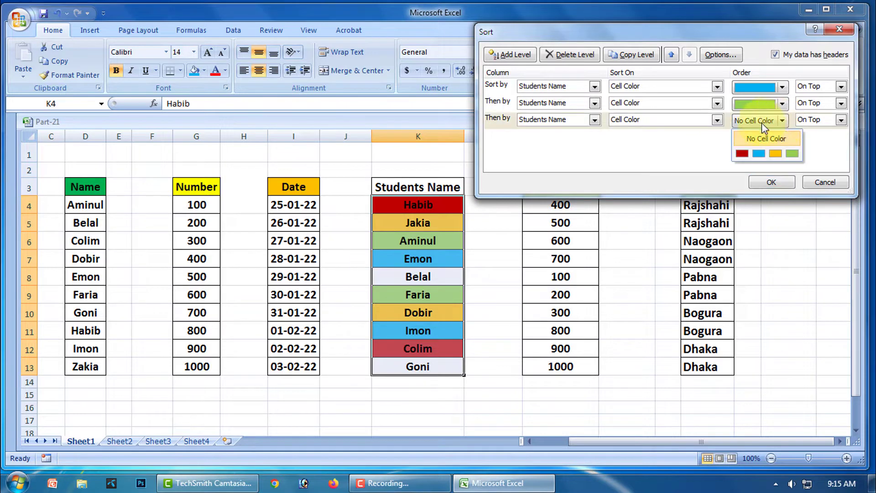
pyautogui.click(779, 154)
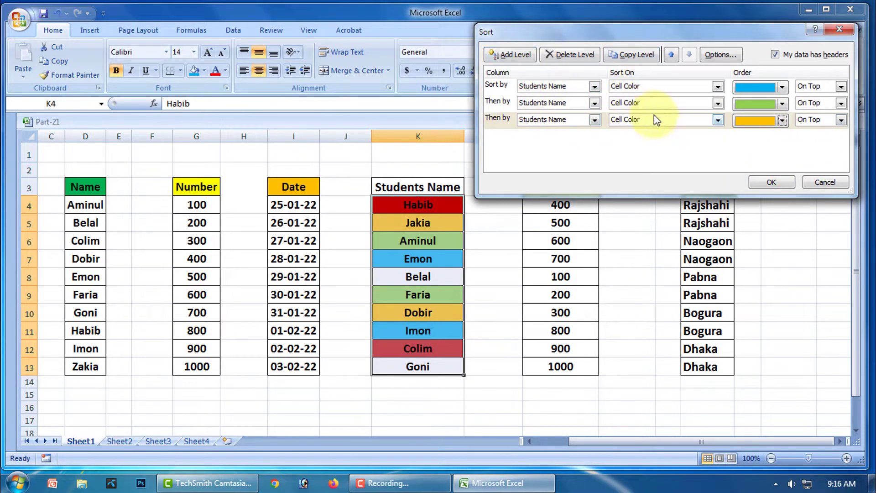
# Add a fourth level sorting by Cell Color with red On Top.
pyautogui.click(519, 54)
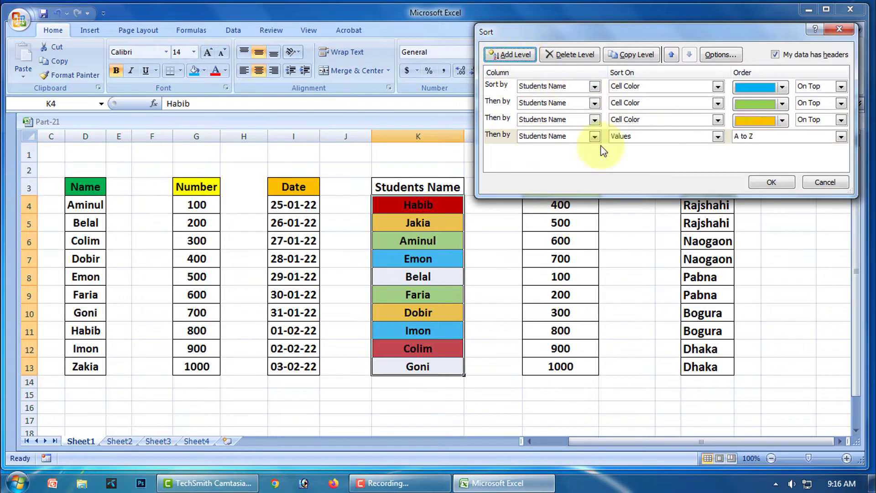
pyautogui.click(717, 137)
pyautogui.click(637, 156)
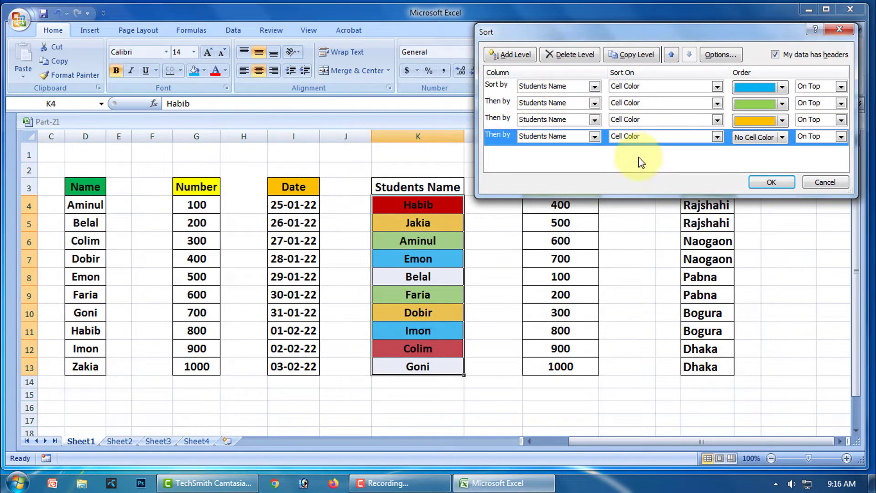
pyautogui.click(781, 137)
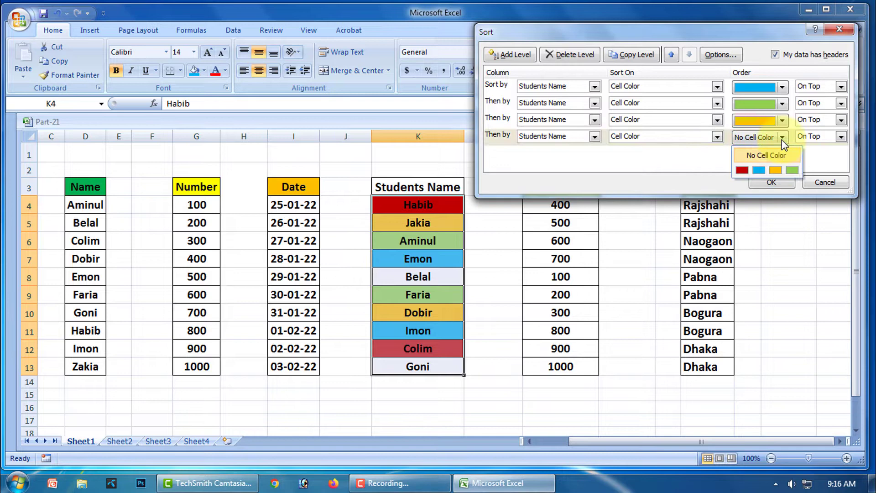
pyautogui.click(742, 170)
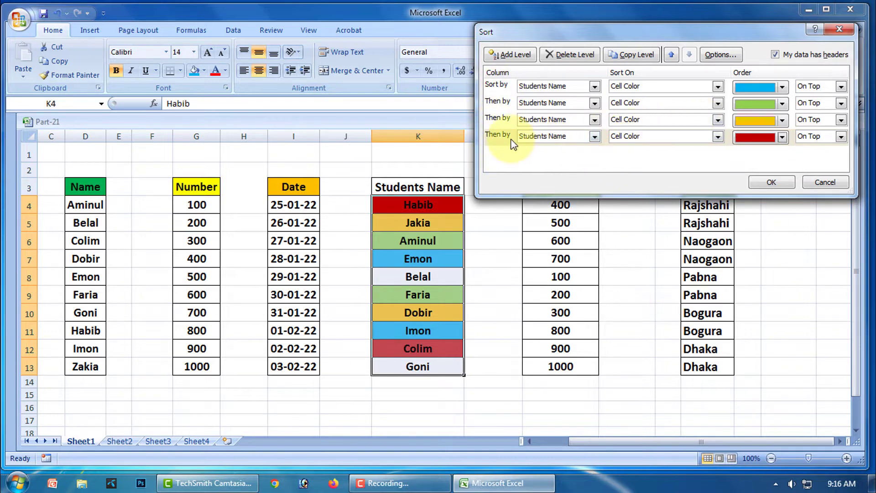
pyautogui.click(499, 138)
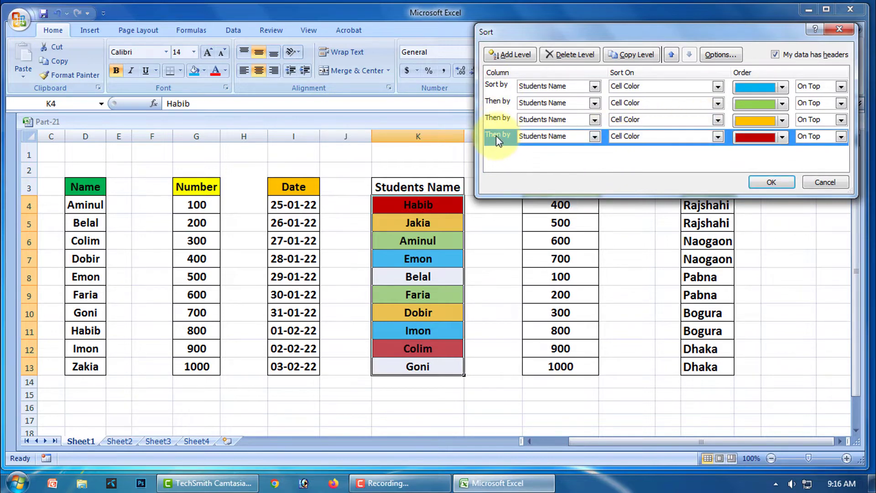
pyautogui.click(575, 54)
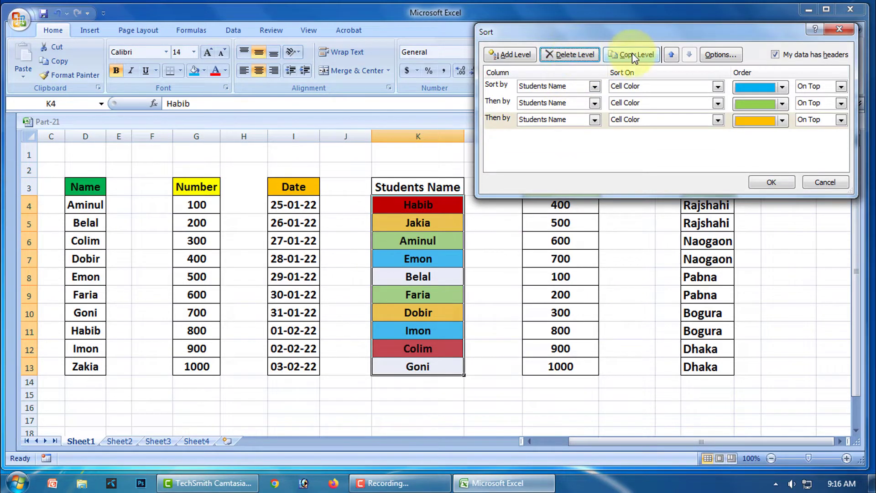
pyautogui.click(498, 119)
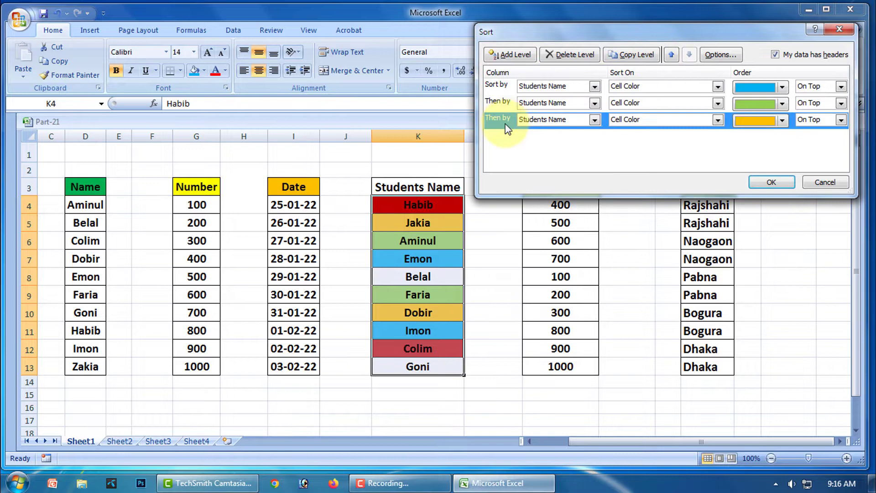
pyautogui.click(631, 55)
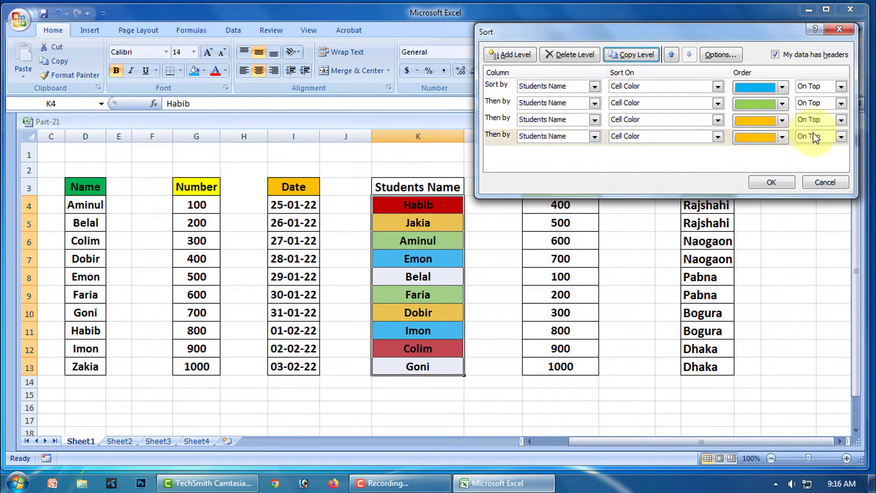
pyautogui.click(670, 55)
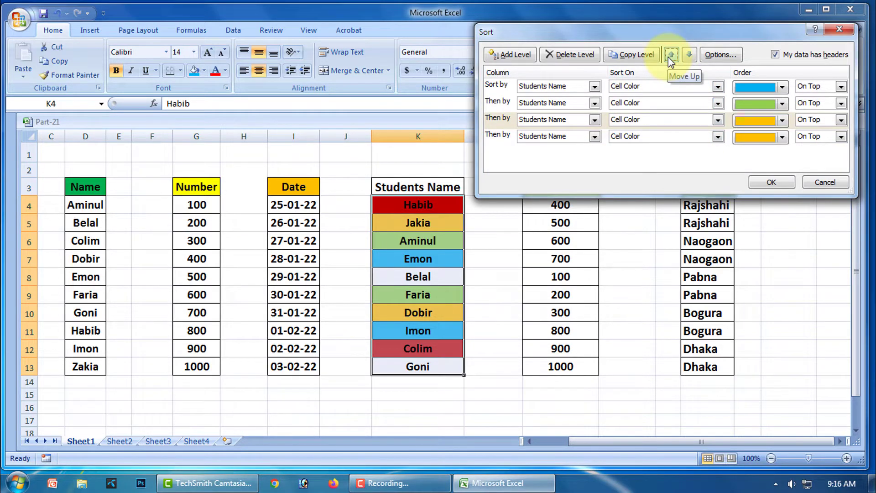
pyautogui.click(670, 55)
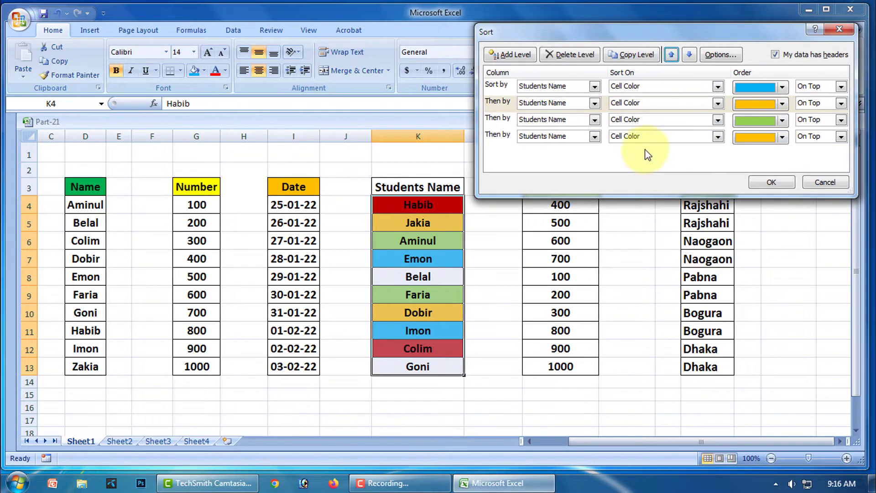
pyautogui.click(689, 54)
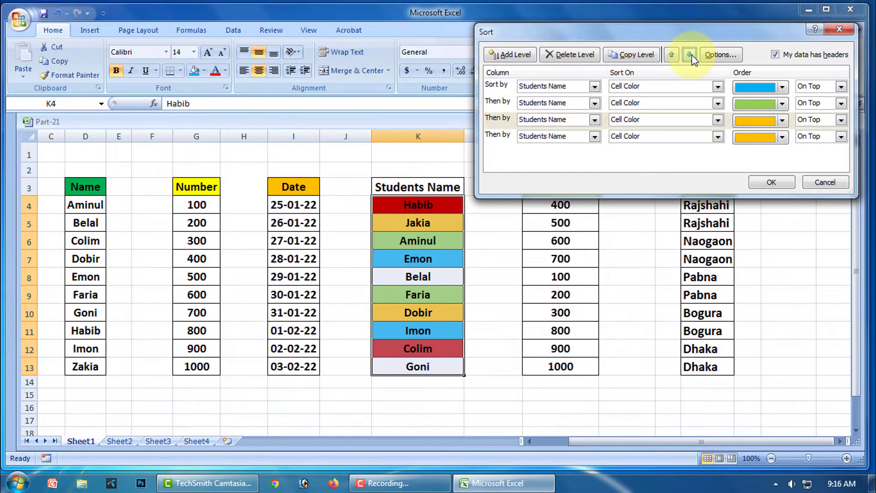
pyautogui.click(497, 136)
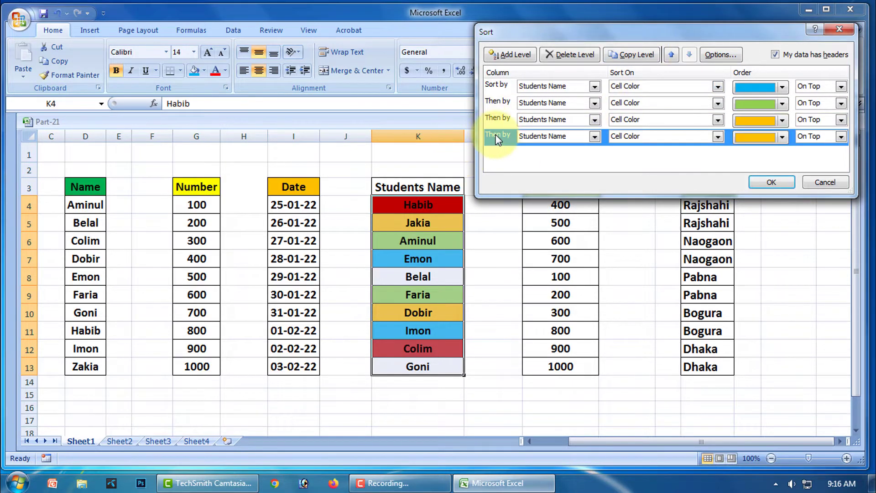
pyautogui.click(583, 55)
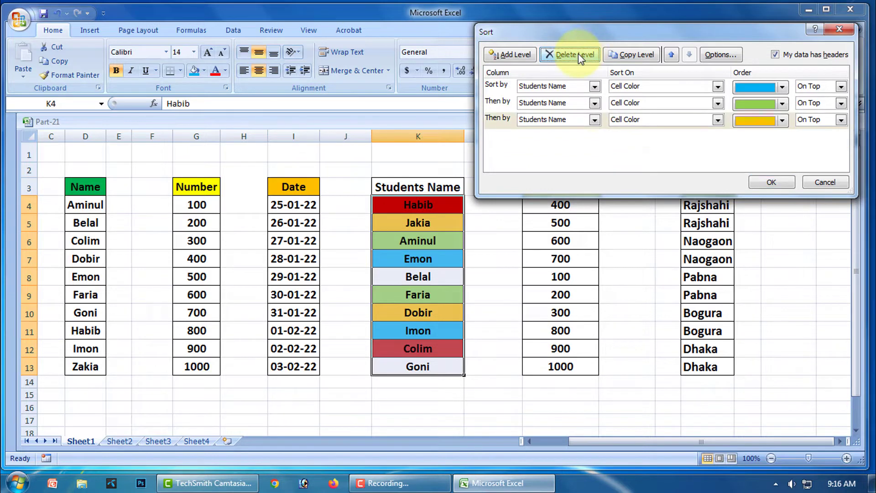
pyautogui.click(515, 55)
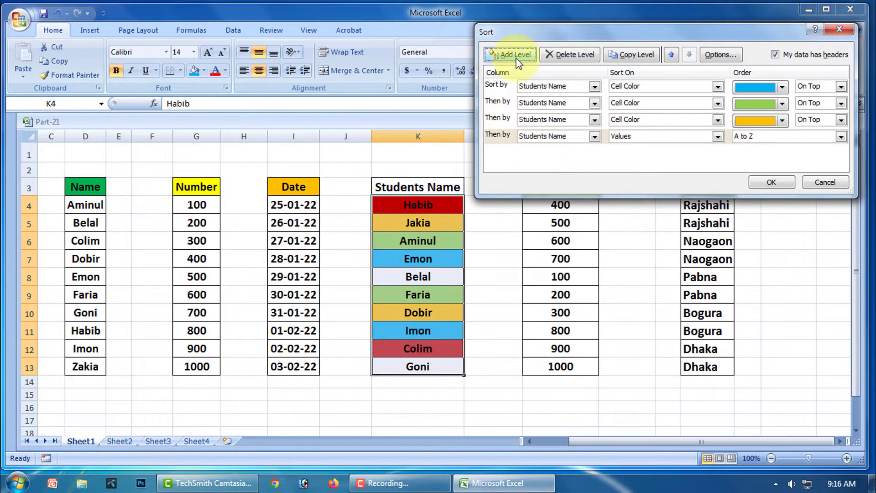
pyautogui.click(718, 137)
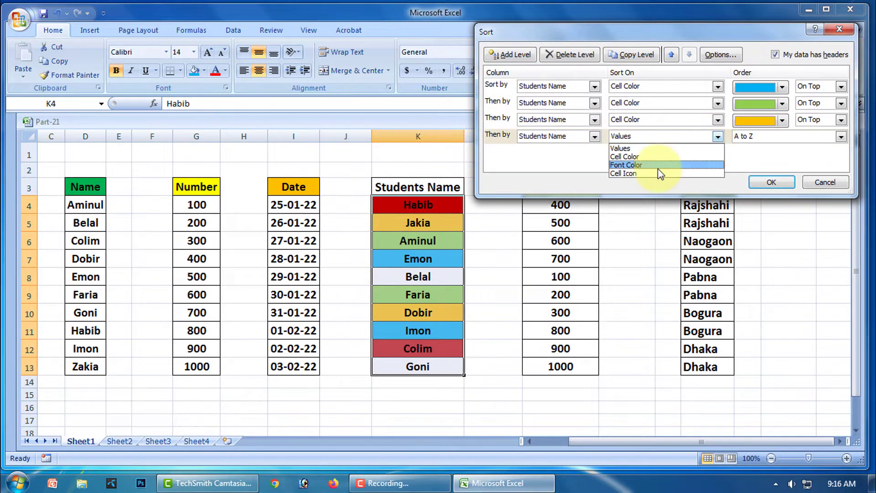
pyautogui.click(642, 155)
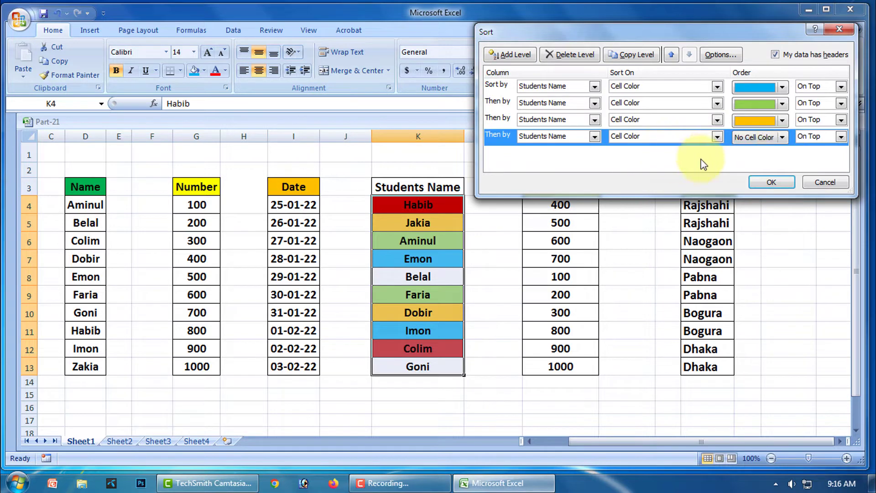
pyautogui.click(782, 137)
pyautogui.click(742, 172)
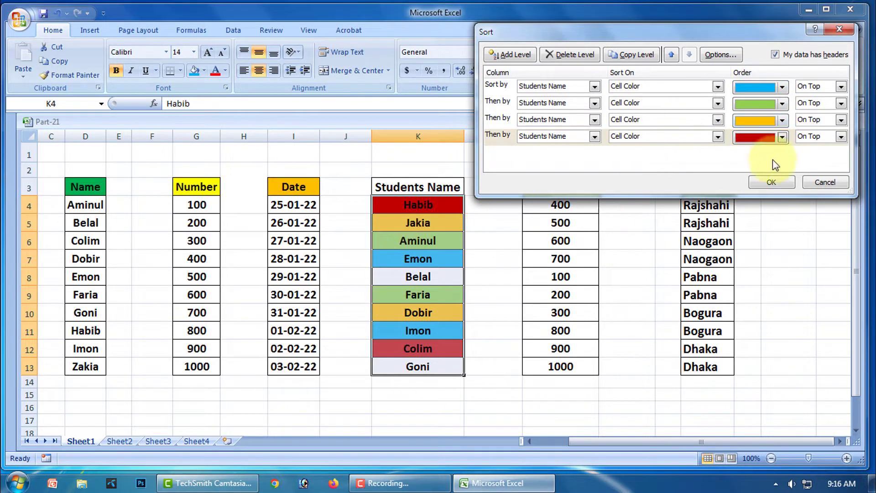
# Apply the four-level cell colour sort to the Students Name column.
pyautogui.click(771, 182)
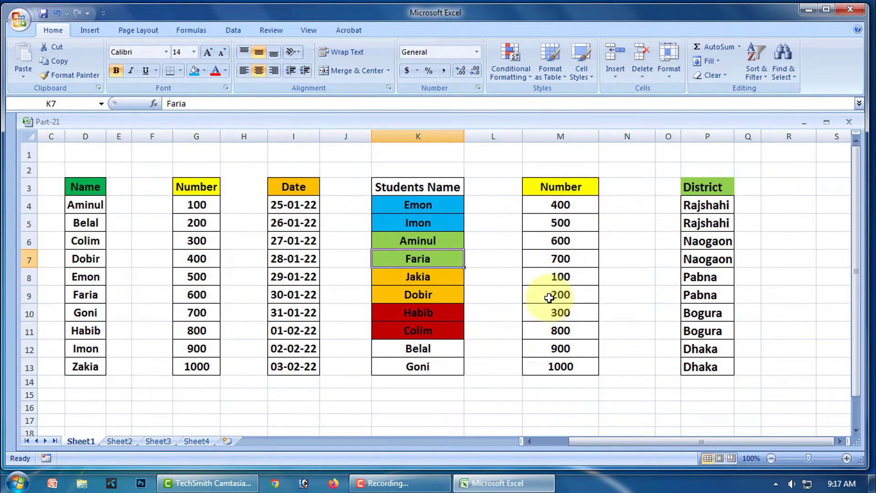
# Apply a coloured circle icon set to the Number values in M3:M13.
pyautogui.moveTo(562, 182); pyautogui.dragTo(563, 365)
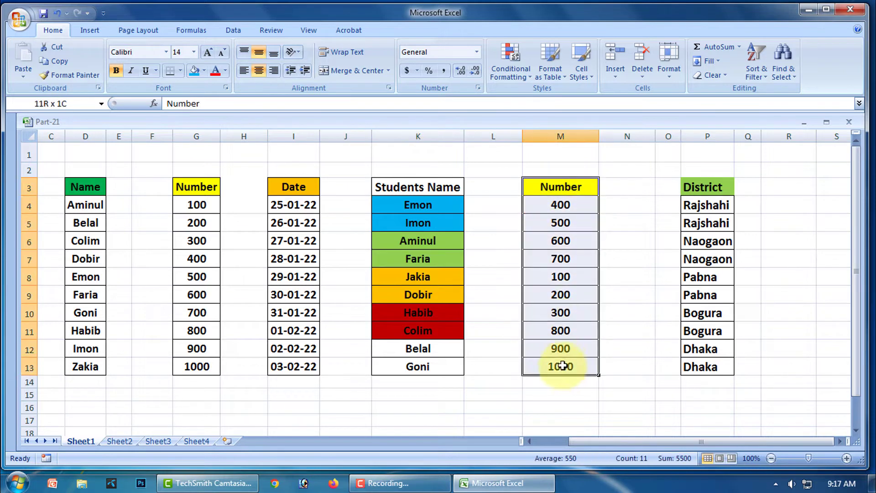
pyautogui.click(531, 78)
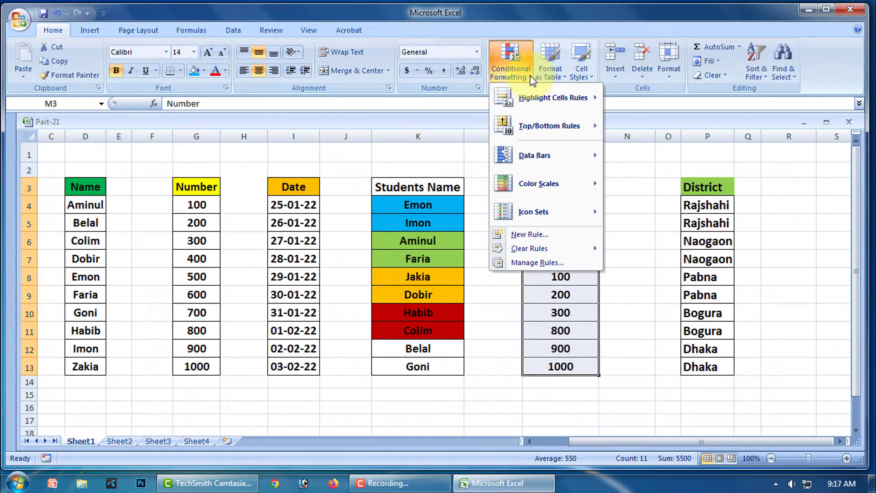
pyautogui.moveTo(534, 213)
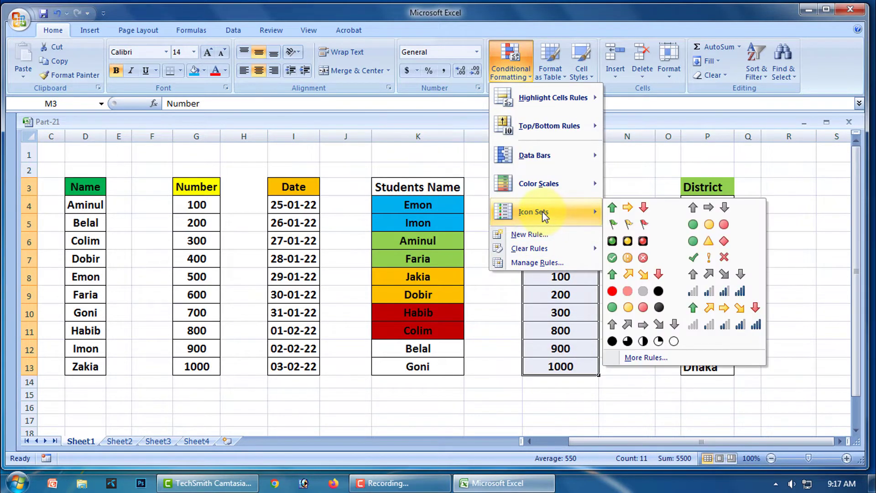
pyautogui.click(636, 310)
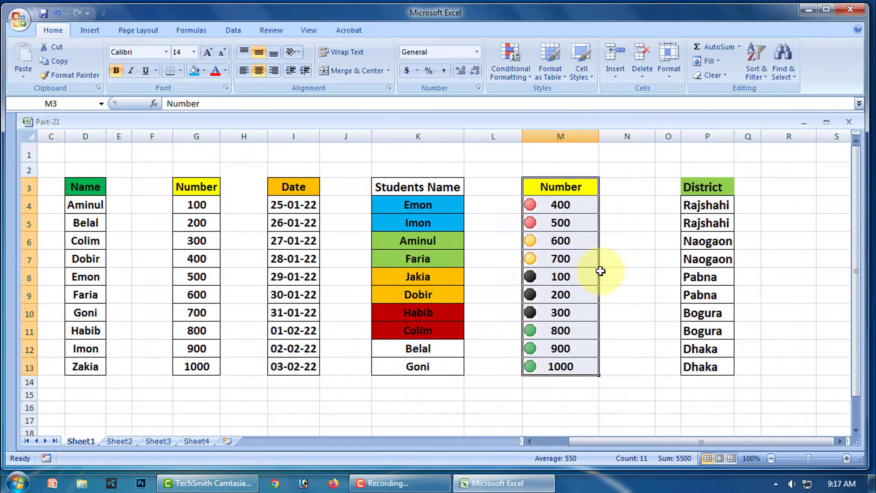
pyautogui.click(765, 76)
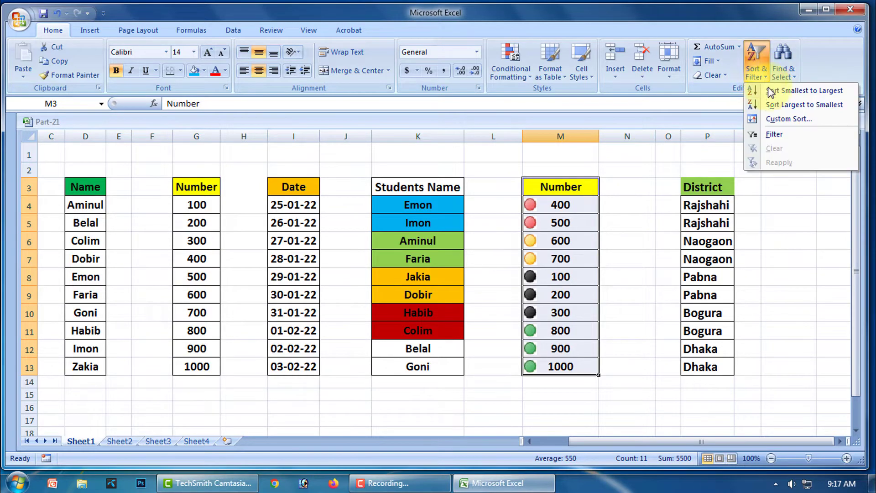
# In Custom Sort, sort the Number column by Cell Icon with green circles On Top.
pyautogui.click(785, 120)
pyautogui.moveTo(562, 39)
pyautogui.mouseDown()
pyautogui.moveTo(351, 89)
pyautogui.moveTo(118, 66)
pyautogui.mouseUp()
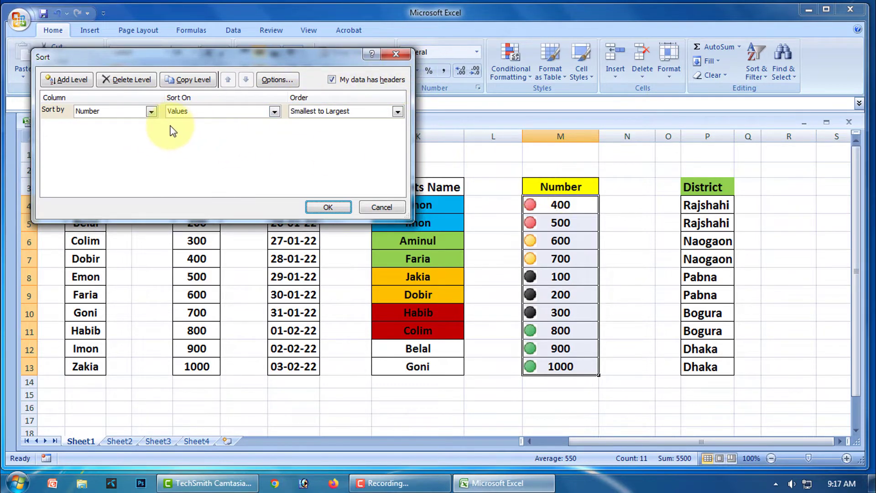
pyautogui.click(274, 111)
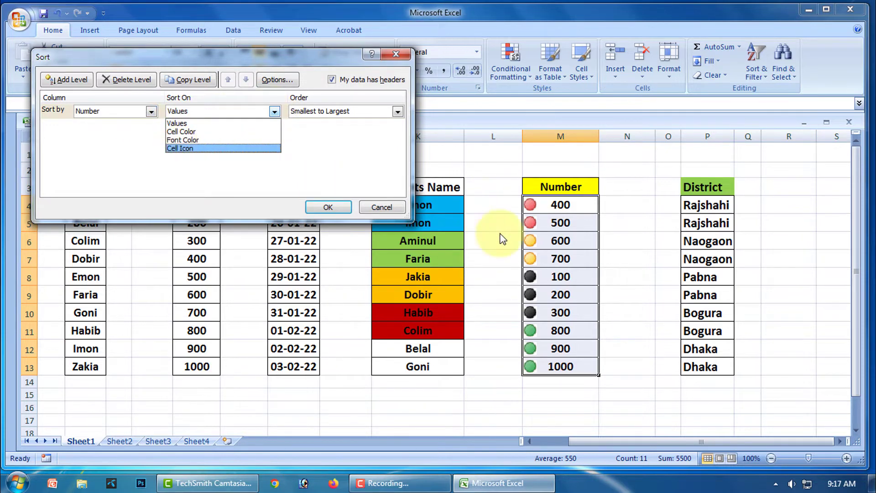
pyautogui.click(192, 148)
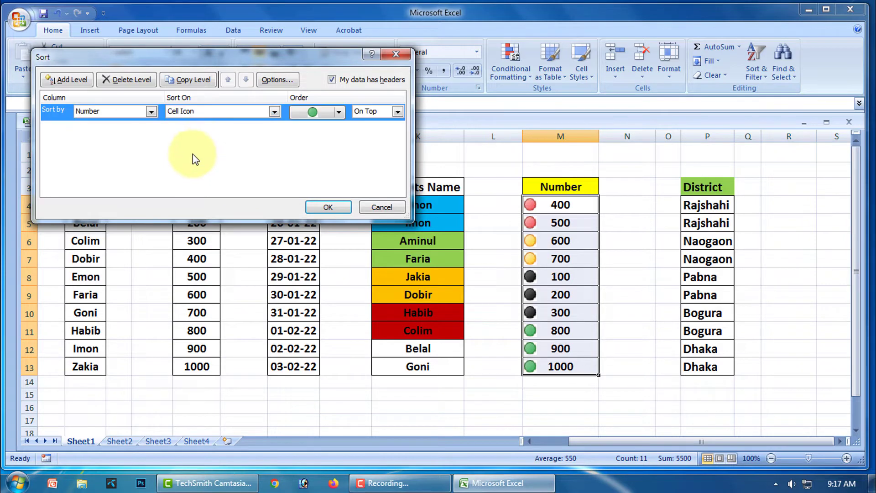
pyautogui.click(339, 112)
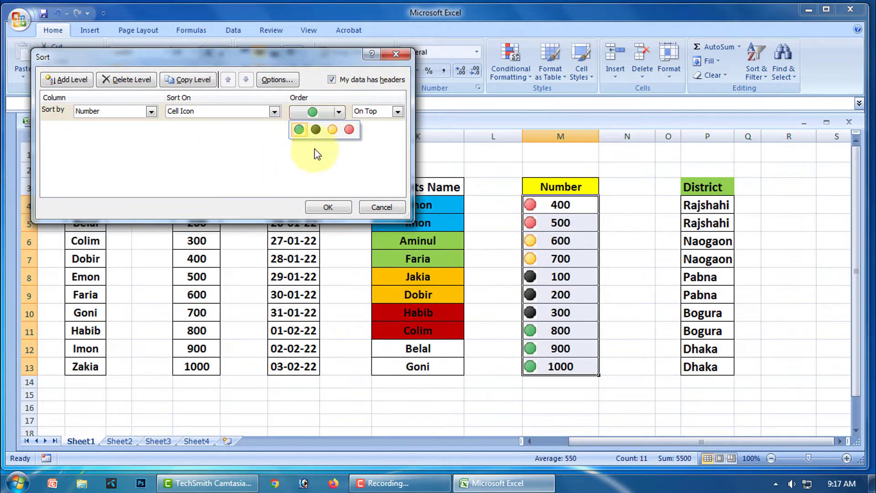
pyautogui.click(299, 130)
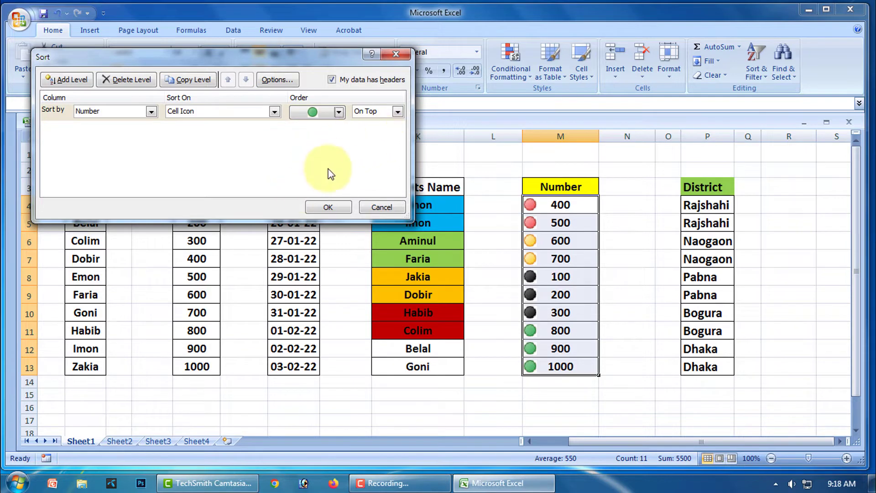
# Add a second Cell Icon level putting black circles next.
pyautogui.click(63, 79)
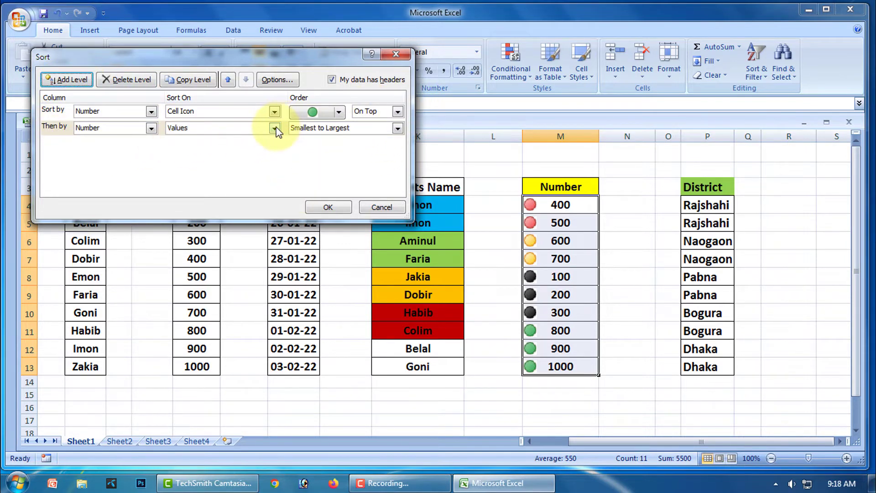
pyautogui.click(274, 128)
pyautogui.click(195, 165)
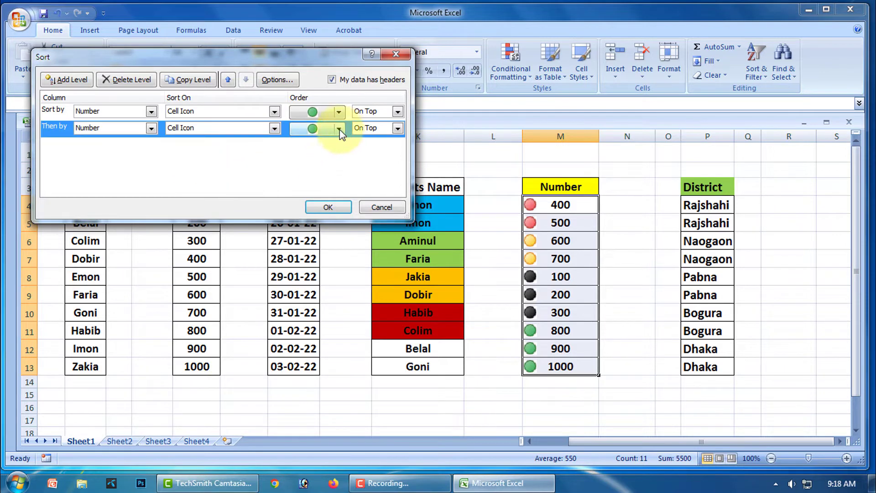
pyautogui.click(319, 128)
pyautogui.click(320, 150)
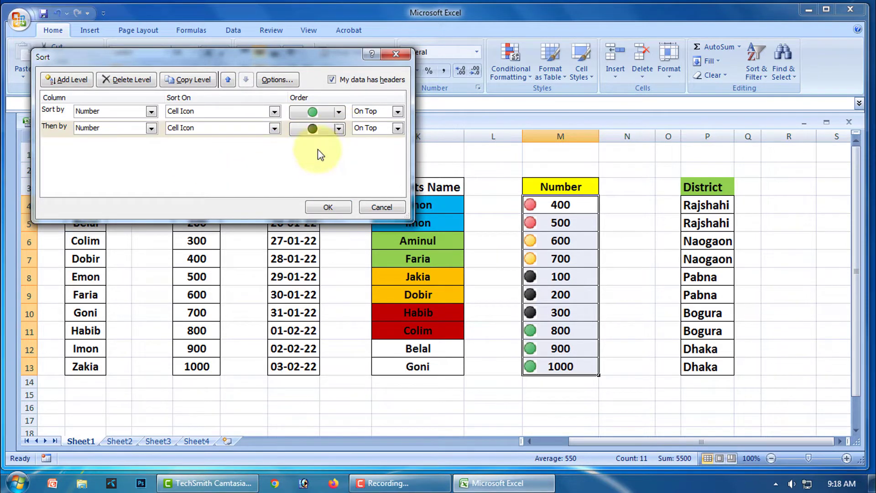
# Add a third Cell Icon level with yellow circles On Top.
pyautogui.click(84, 82)
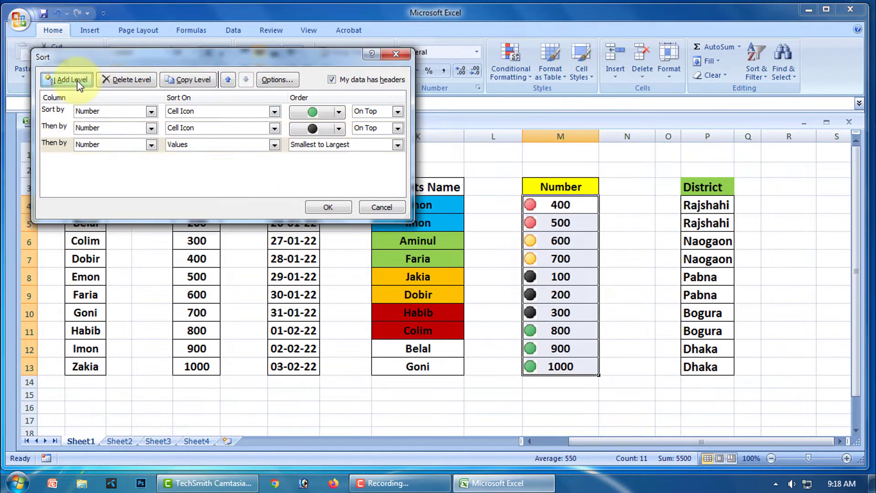
pyautogui.click(276, 145)
pyautogui.click(202, 183)
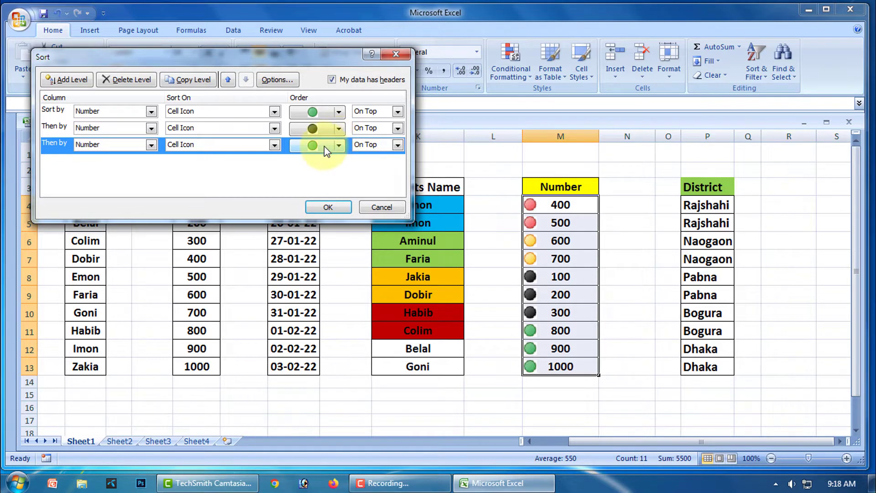
pyautogui.click(337, 146)
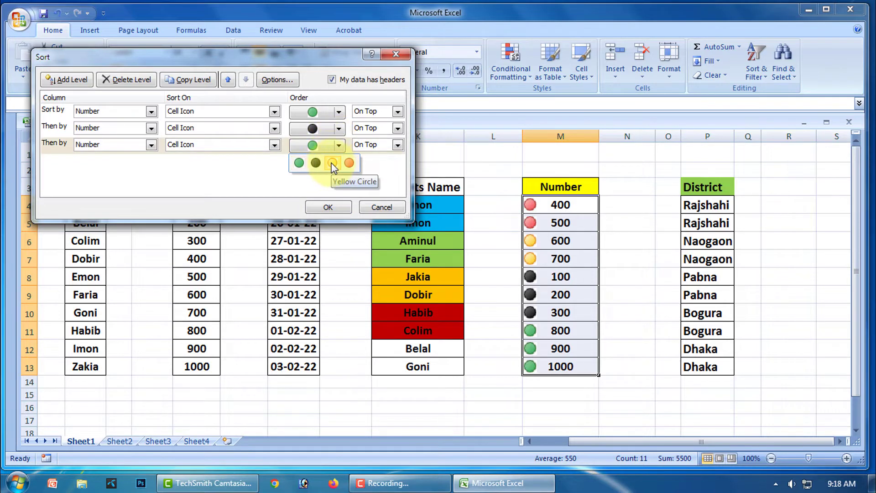
pyautogui.click(333, 163)
# Add a fourth Cell Icon level with red circles On Top.
pyautogui.click(83, 81)
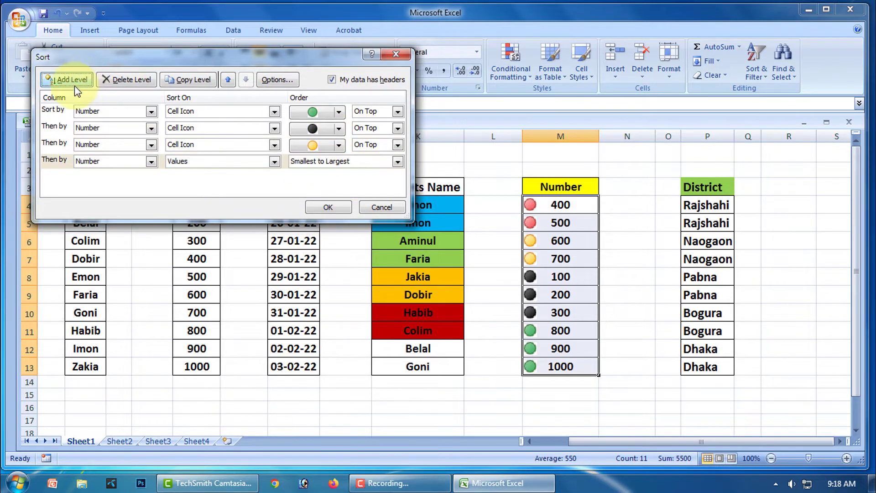
pyautogui.click(274, 163)
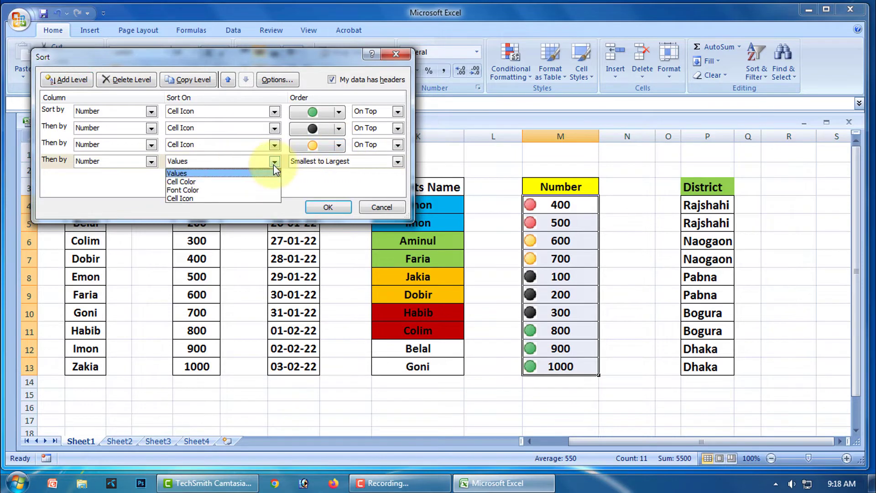
pyautogui.click(187, 198)
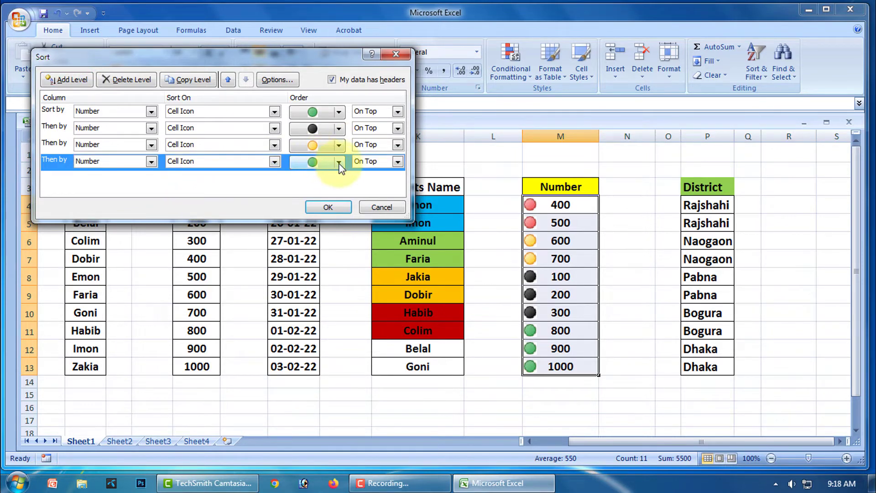
pyautogui.click(339, 162)
pyautogui.click(350, 180)
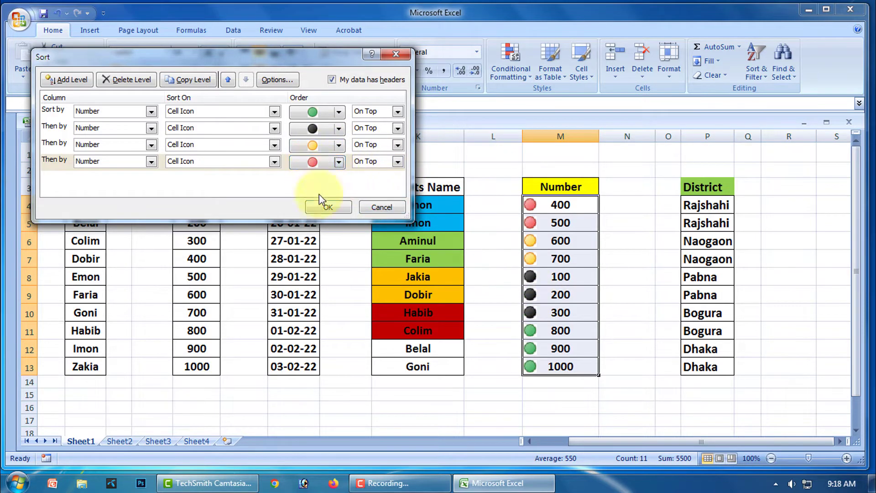
# Apply the green, black, yellow, red icon sort to Number, then open Custom Sort from District cell Naogaon.
pyautogui.click(333, 208)
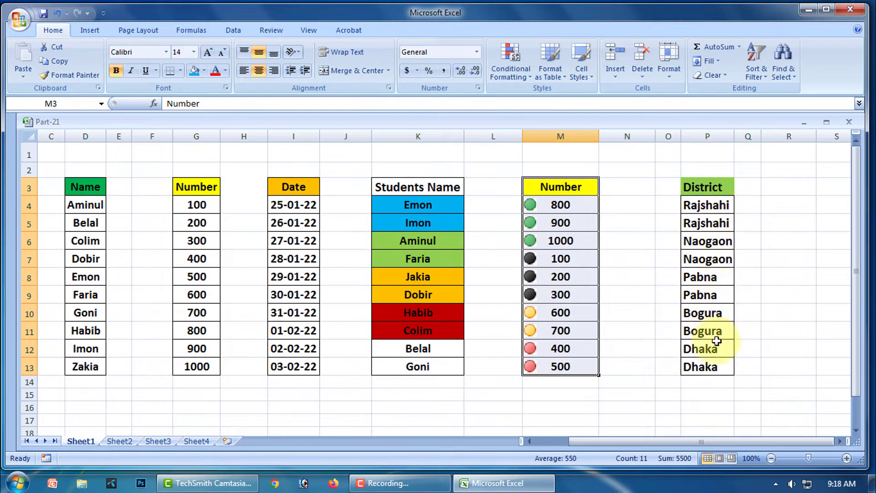
pyautogui.click(711, 242)
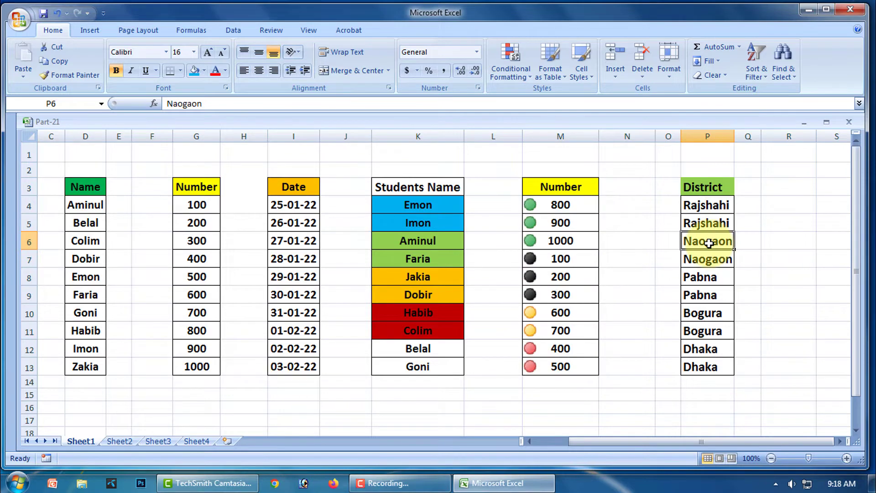
pyautogui.rightClick(709, 244)
pyautogui.moveTo(738, 368)
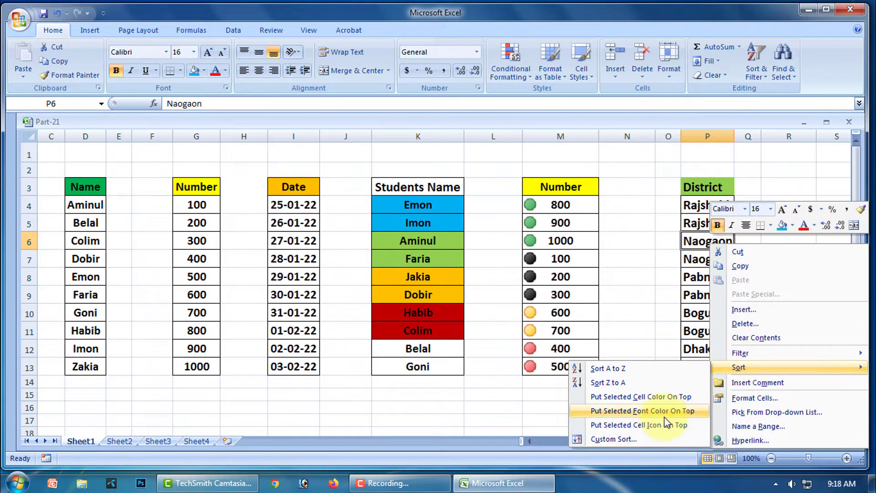
pyautogui.click(632, 440)
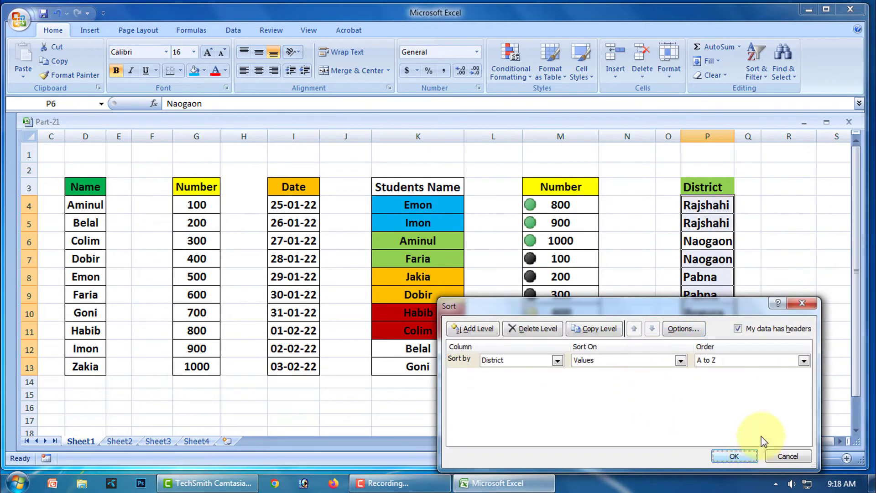
pyautogui.moveTo(661, 311); pyautogui.dragTo(375, 171)
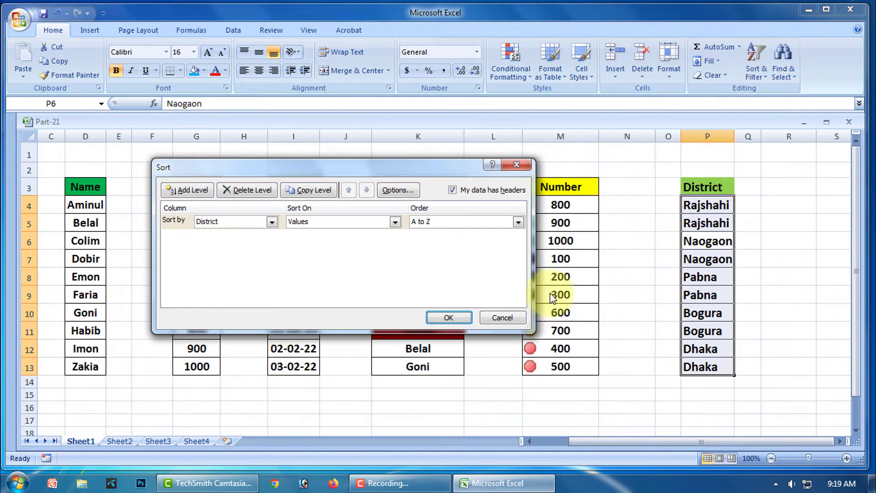
pyautogui.moveTo(328, 166)
pyautogui.mouseDown()
pyautogui.moveTo(273, 31)
pyautogui.moveTo(281, 57)
pyautogui.mouseUp()
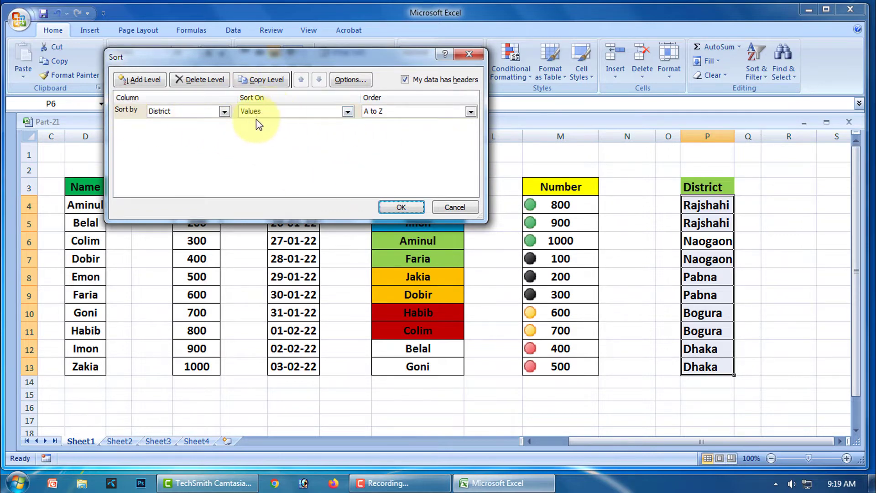
# Add the custom list Dhaka, Pabna, Rajshahi, Bogura, Naogaon and use it as the District order.
pyautogui.click(470, 111)
pyautogui.click(389, 139)
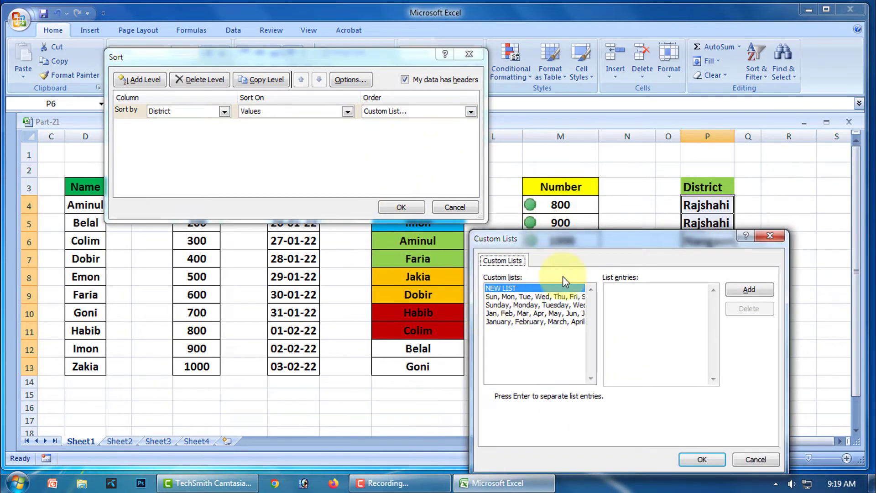
pyautogui.moveTo(591, 239); pyautogui.dragTo(278, 178)
pyautogui.write('Dhaka')
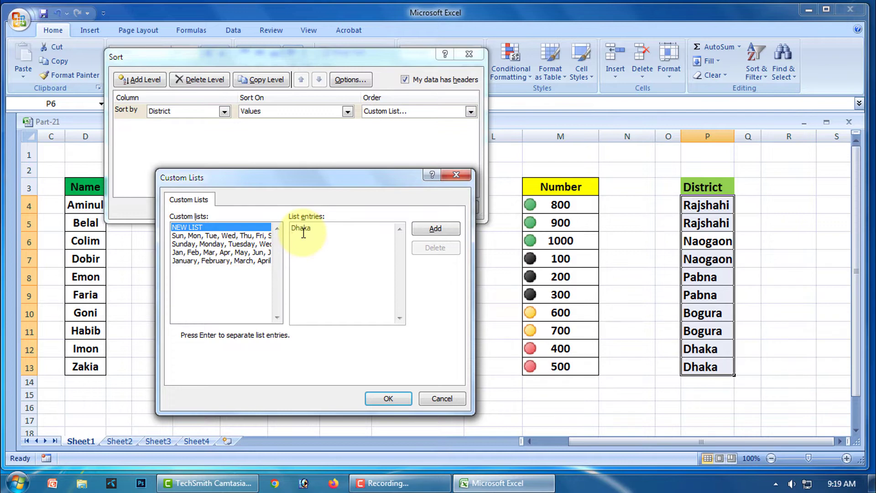
pyautogui.press('Return')
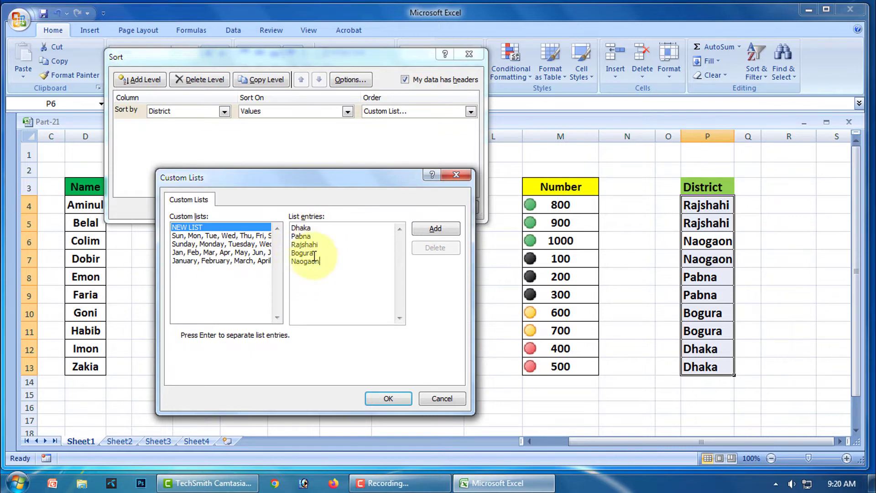
pyautogui.click(443, 231)
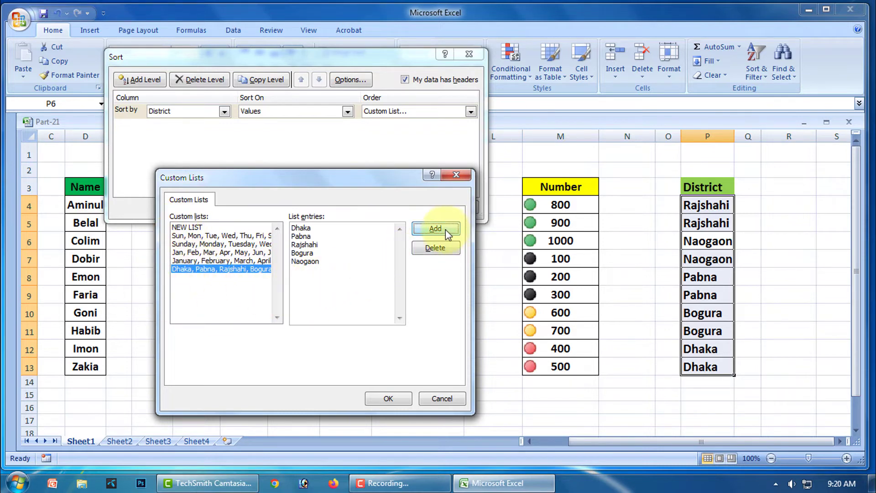
pyautogui.click(389, 398)
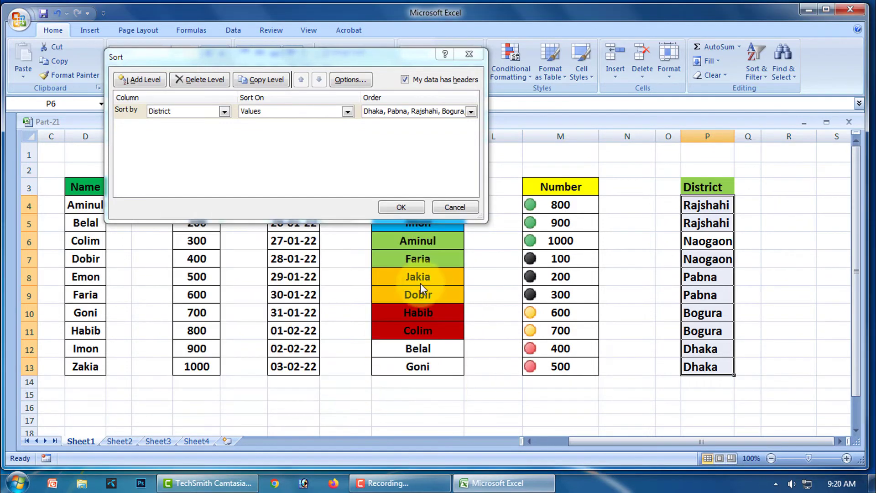
# Add another custom list ordered Pabna, Rajshahi, Dhaka, Naogaon, Bogura.
pyautogui.click(471, 114)
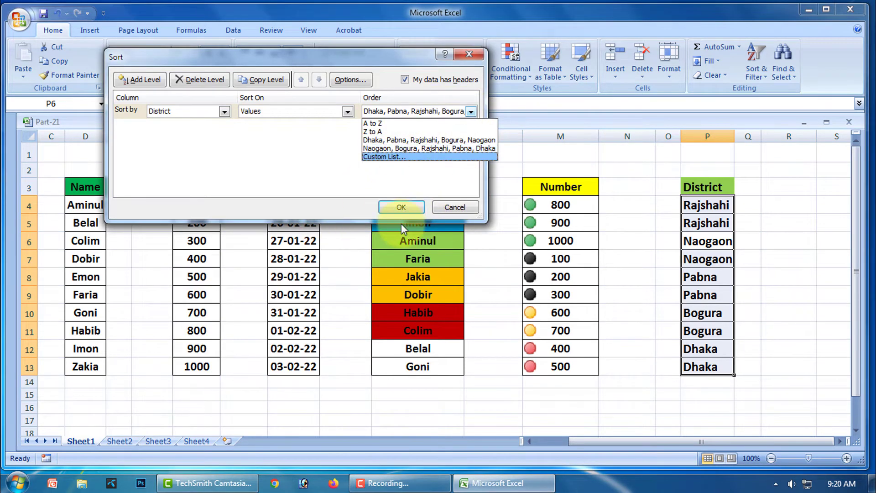
pyautogui.click(386, 157)
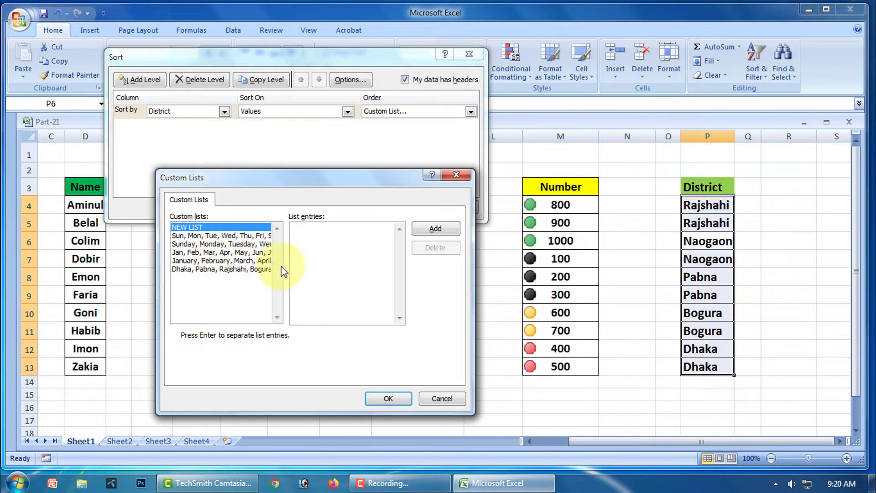
pyautogui.click(311, 240)
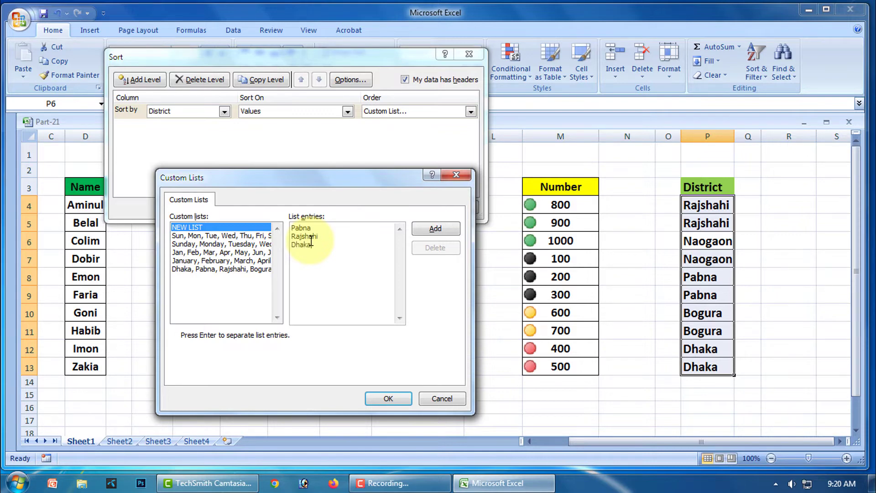
pyautogui.press('Return')
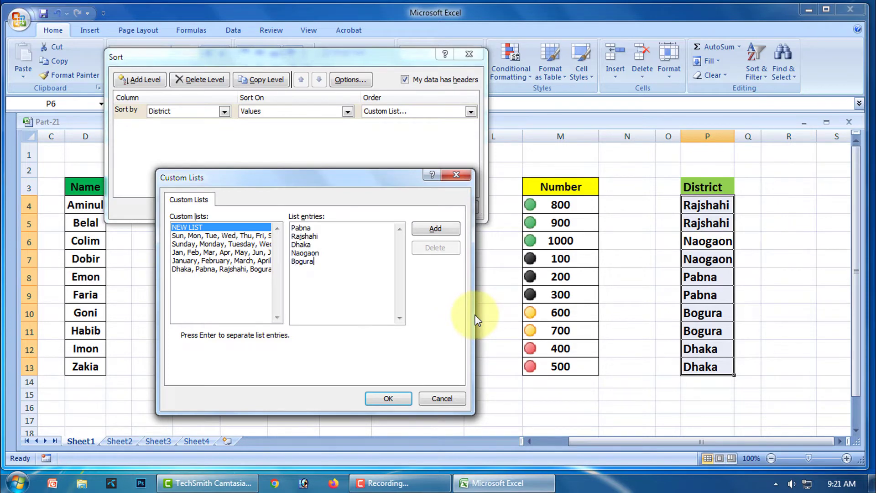
pyautogui.click(435, 228)
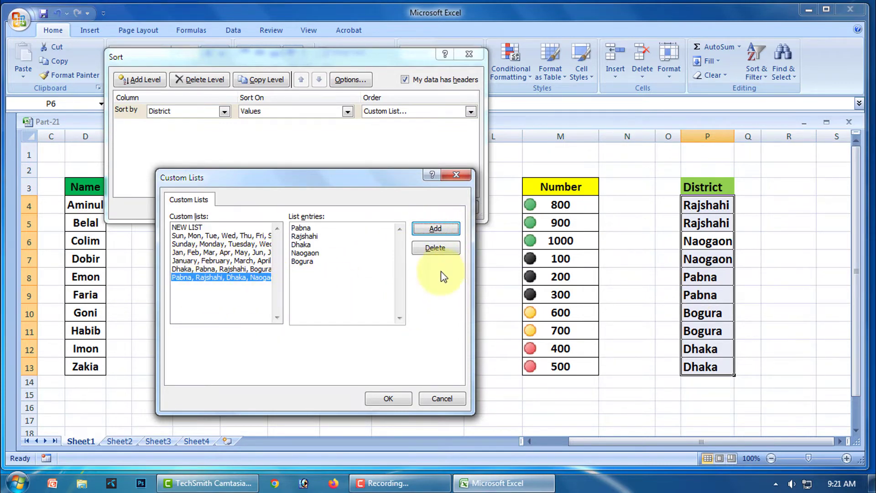
pyautogui.click(390, 399)
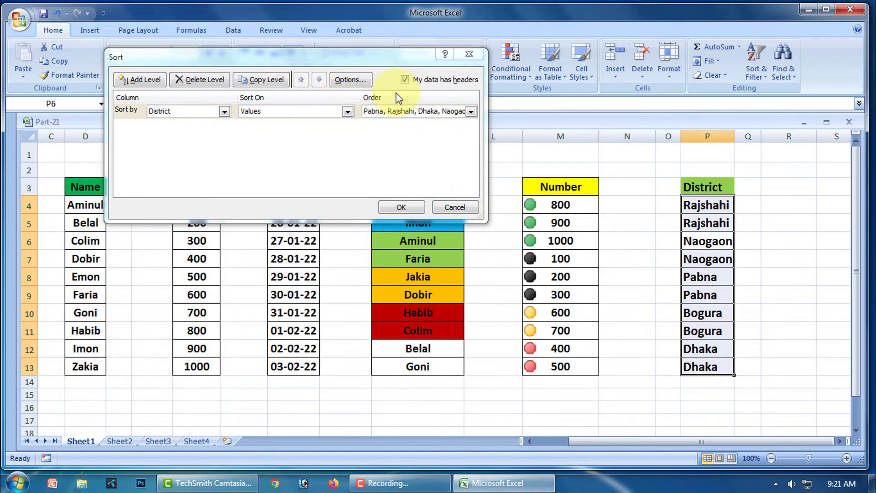
pyautogui.click(472, 112)
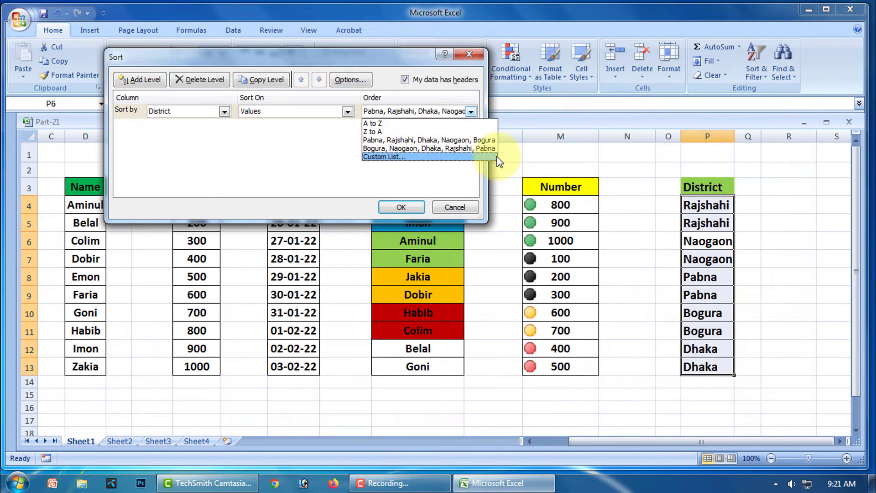
pyautogui.click(377, 141)
pyautogui.click(401, 208)
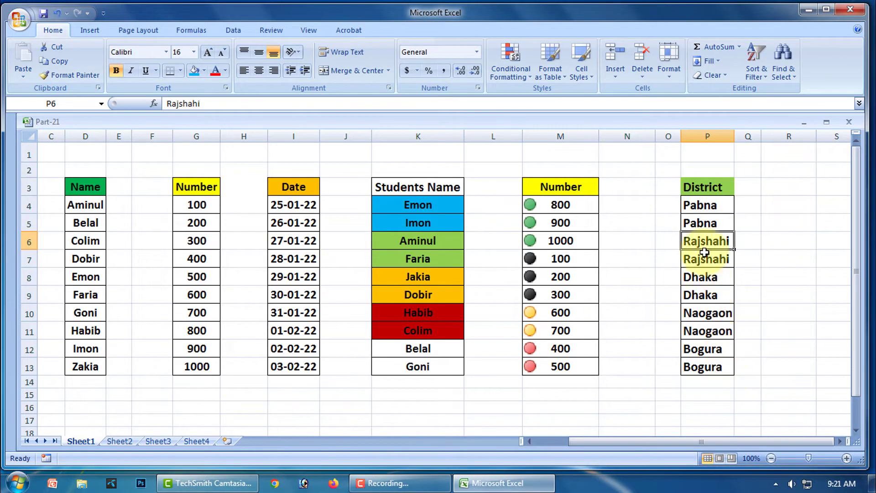
pyautogui.click(765, 78)
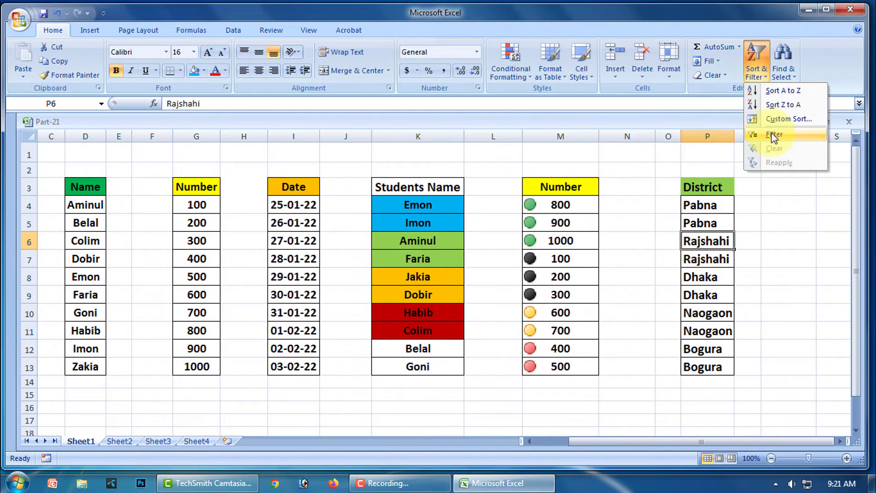
pyautogui.click(780, 120)
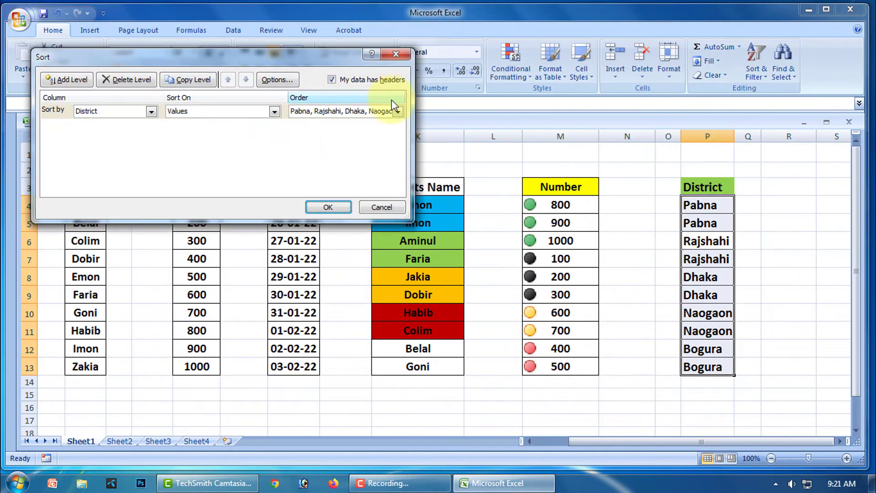
pyautogui.click(398, 111)
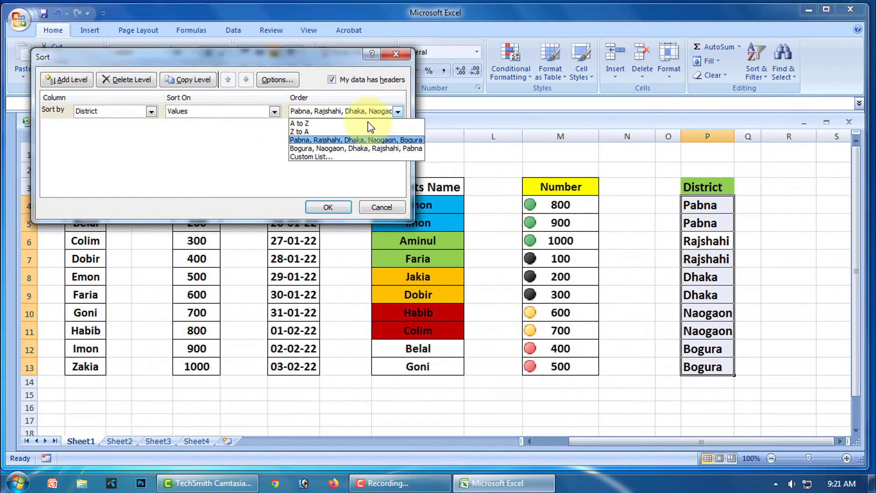
pyautogui.click(321, 148)
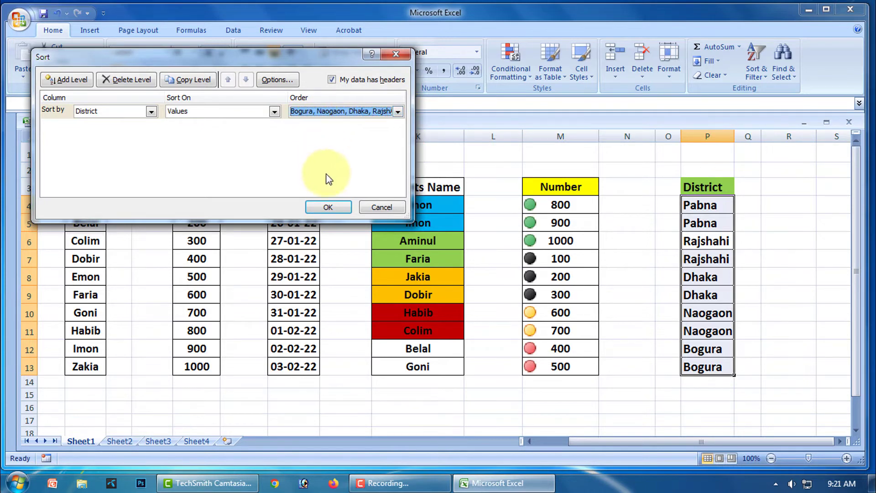
pyautogui.click(336, 209)
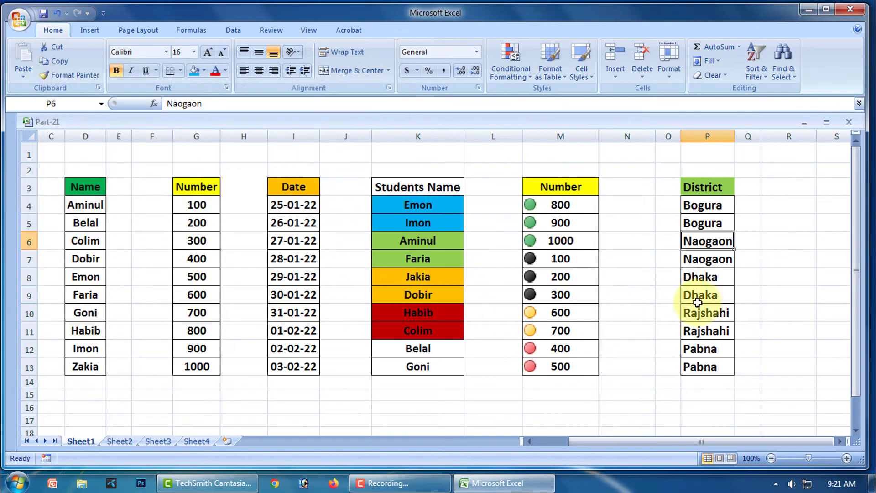
pyautogui.click(707, 241)
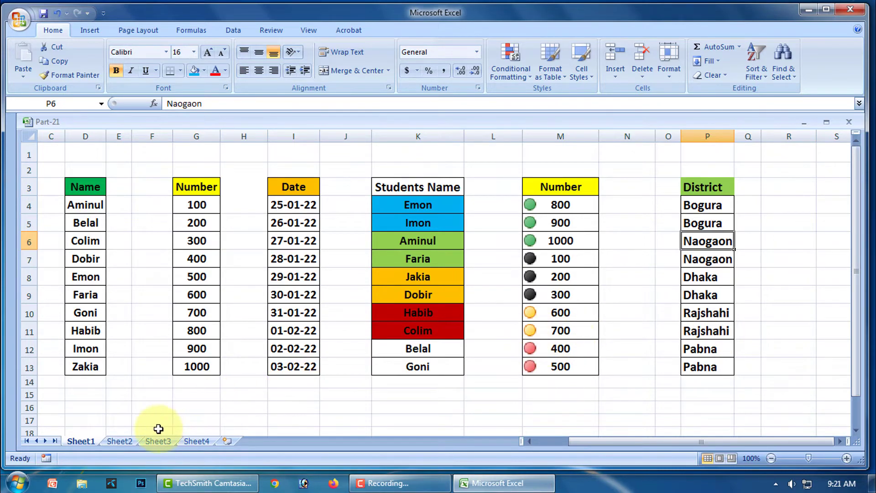
# Switch to Sheet2 and select cell B7 in the Roll column.
pyautogui.click(120, 441)
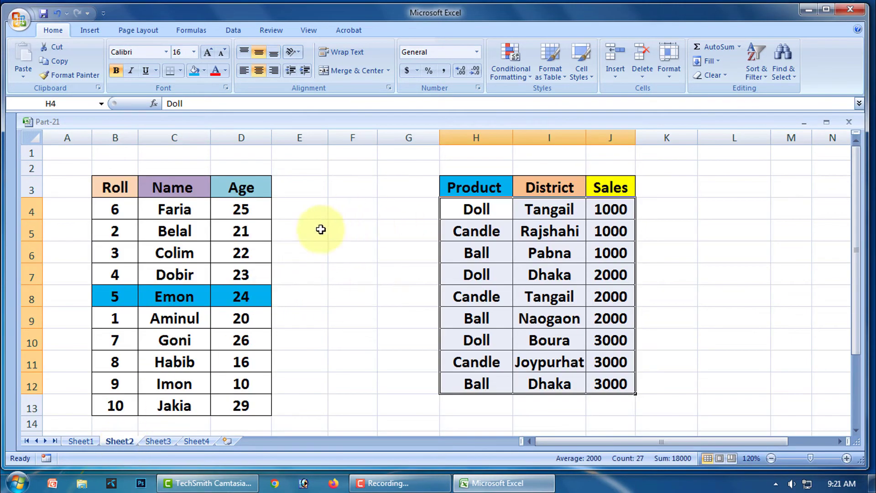
pyautogui.scroll(-1, 338, 254)
pyautogui.scroll(1, 338, 253)
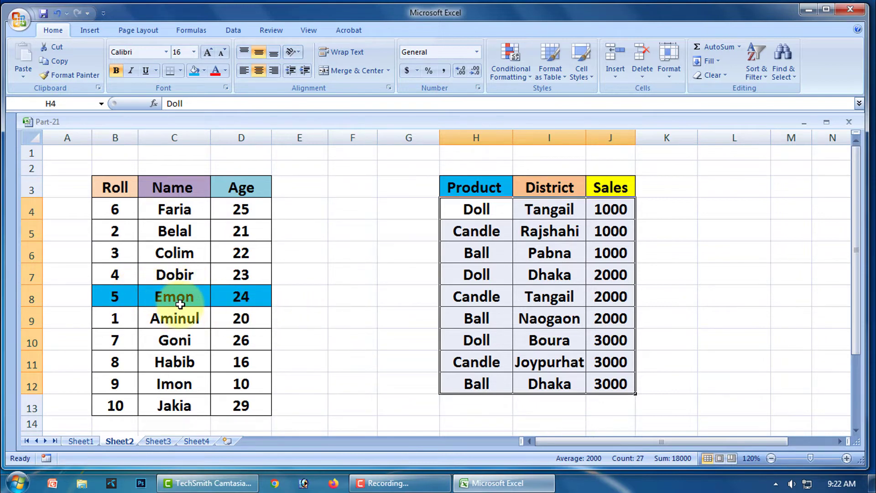
pyautogui.click(122, 275)
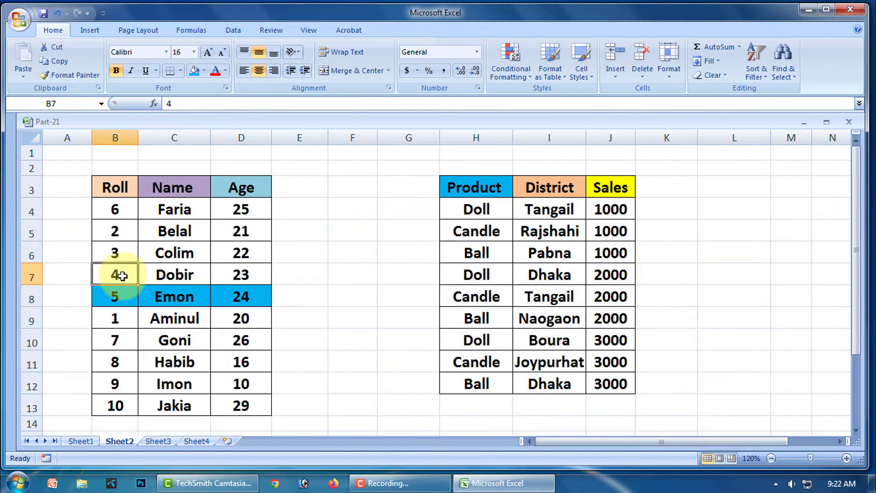
pyautogui.click(766, 82)
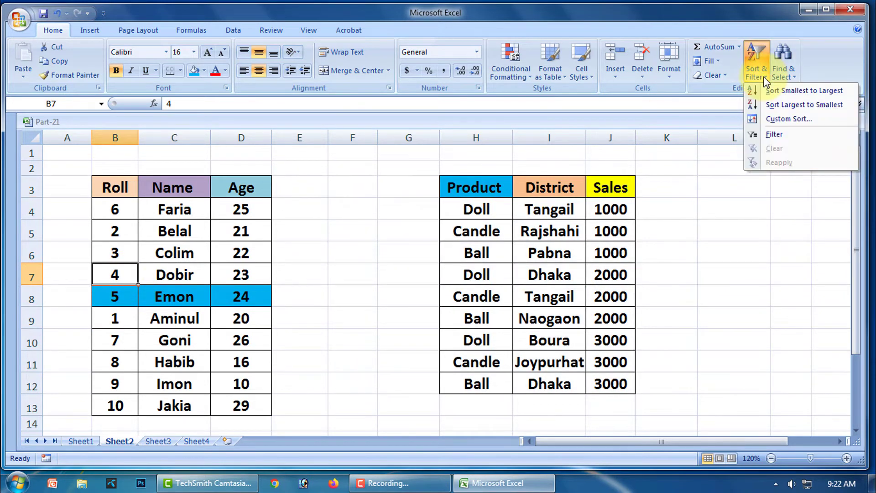
pyautogui.click(804, 91)
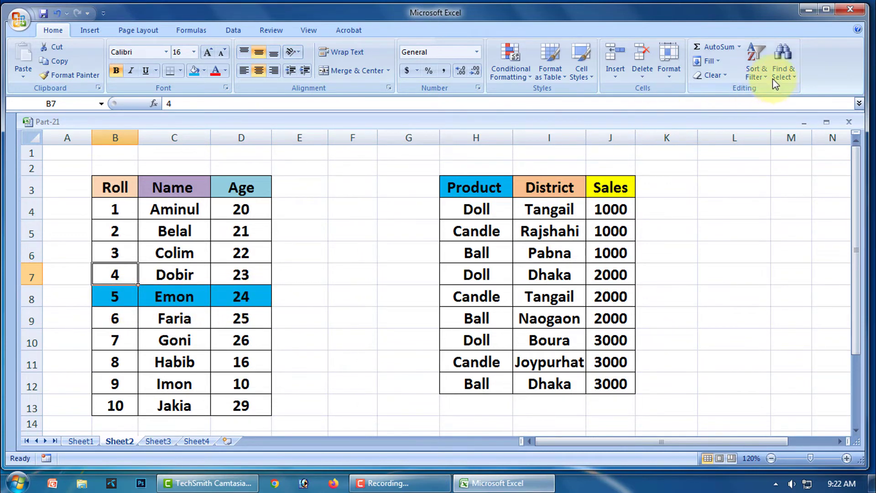
pyautogui.click(761, 76)
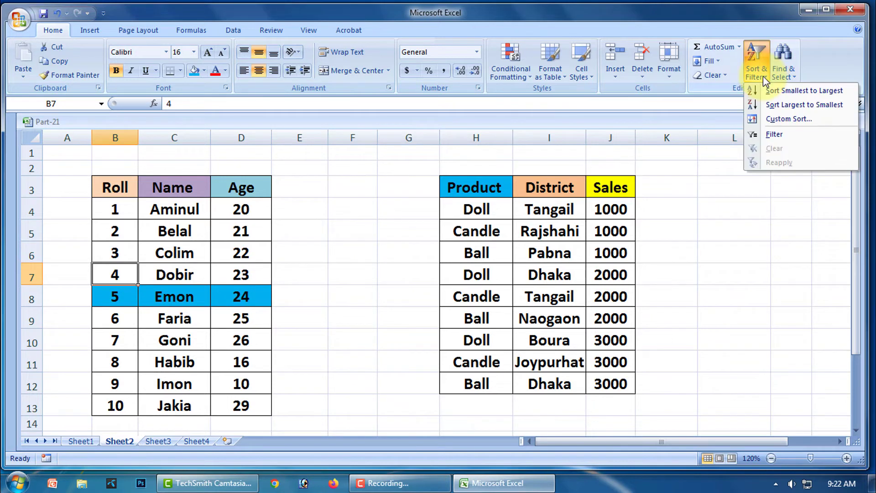
pyautogui.click(805, 105)
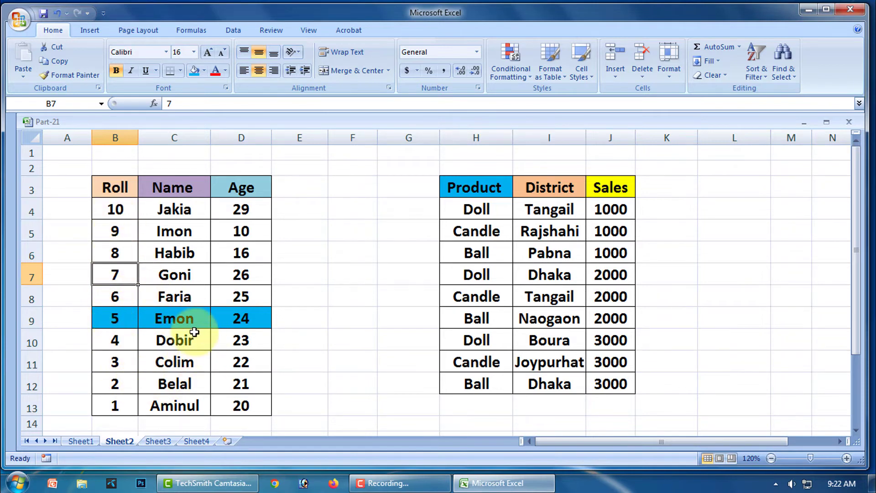
pyautogui.hotkey('alt', 'a')
pyautogui.press('s')
pyautogui.press('a')
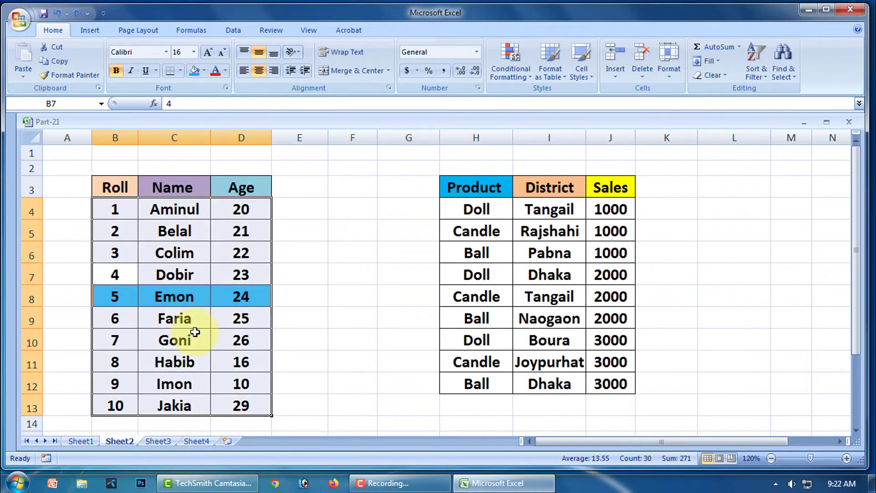
pyautogui.hotkey('ctrl', 'z')
pyautogui.click(349, 332)
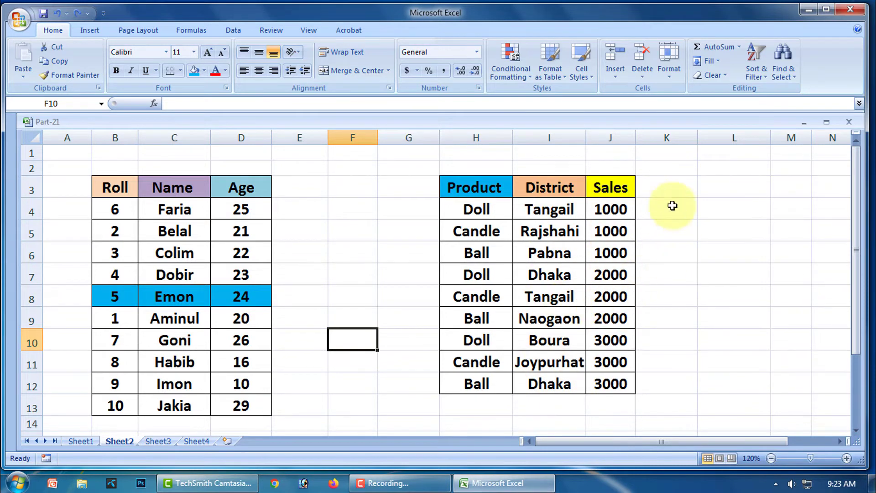
# Select the Product/District/Sales table H3:J12 and set Custom Sort's first level to Product A to Z.
pyautogui.moveTo(464, 185)
pyautogui.mouseDown()
pyautogui.moveTo(486, 245)
pyautogui.moveTo(612, 383)
pyautogui.mouseUp()
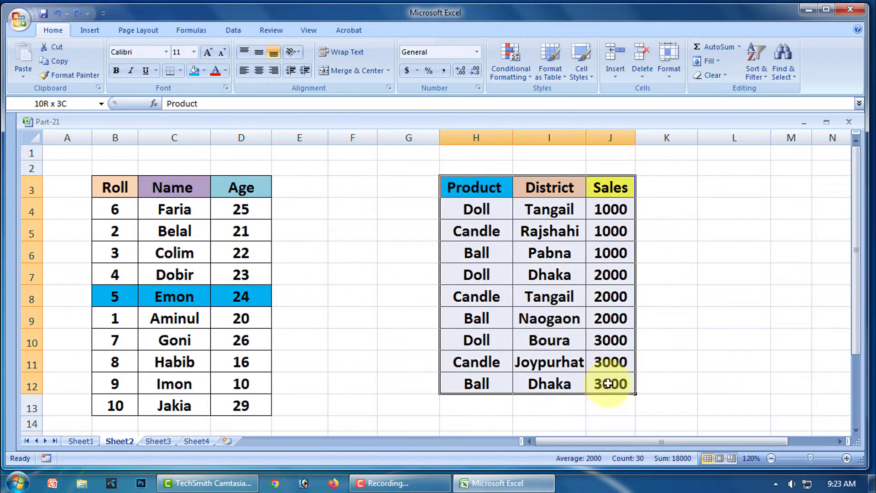
pyautogui.click(591, 106)
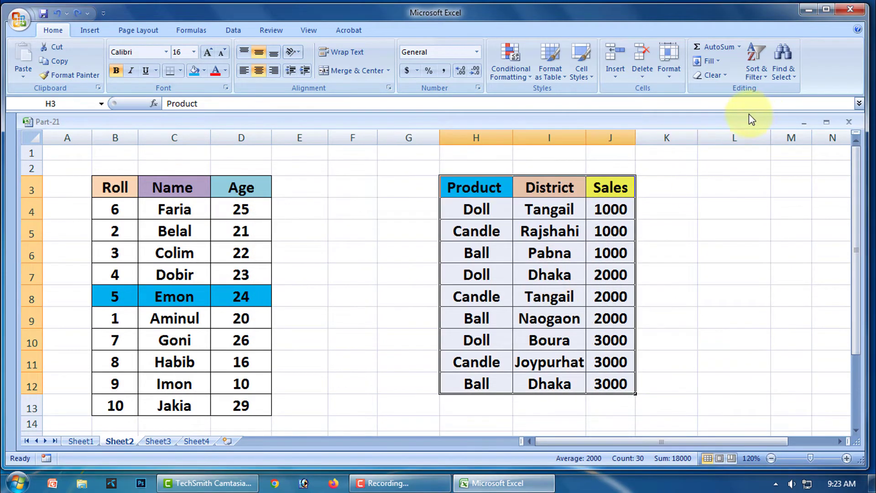
pyautogui.click(770, 77)
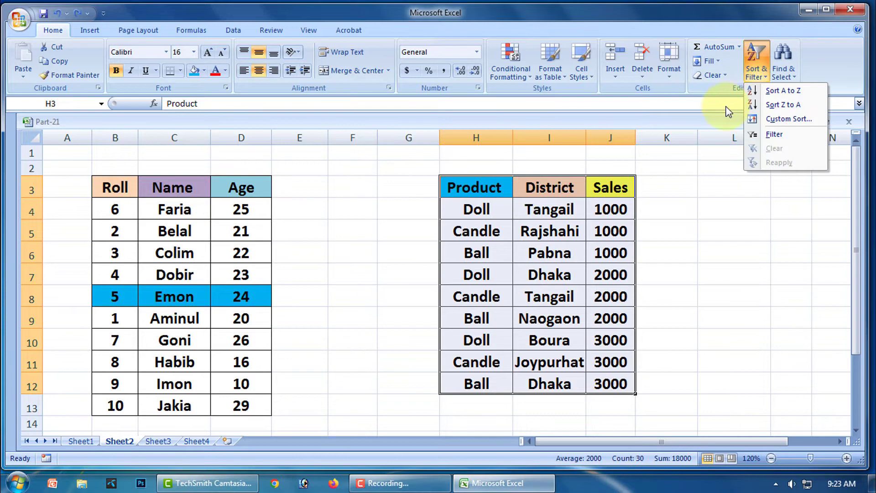
pyautogui.click(780, 120)
pyautogui.click(780, 120)
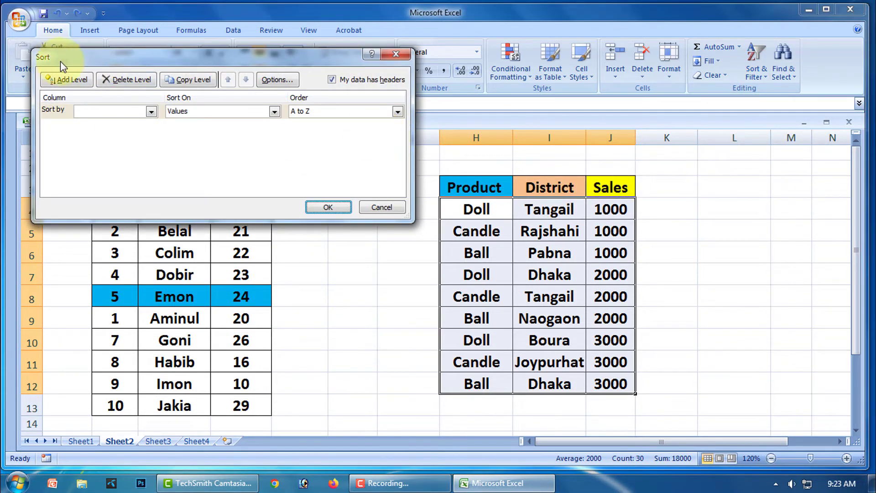
pyautogui.moveTo(155, 60); pyautogui.dragTo(155, 46)
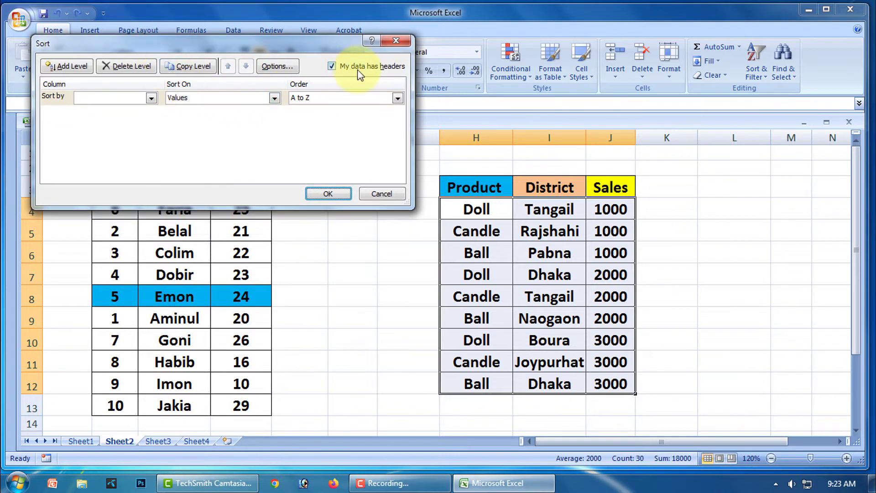
pyautogui.click(152, 99)
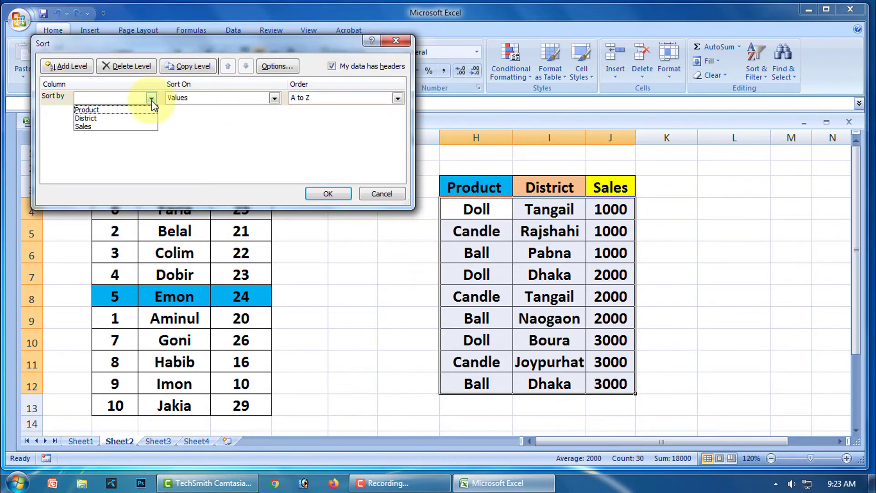
pyautogui.click(93, 111)
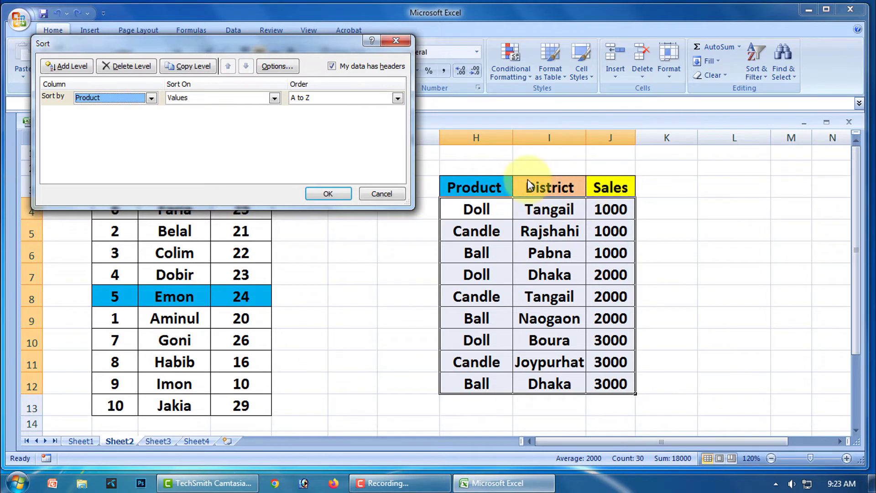
# Add a second level sorting Sales largest to smallest and apply the sort.
pyautogui.click(72, 68)
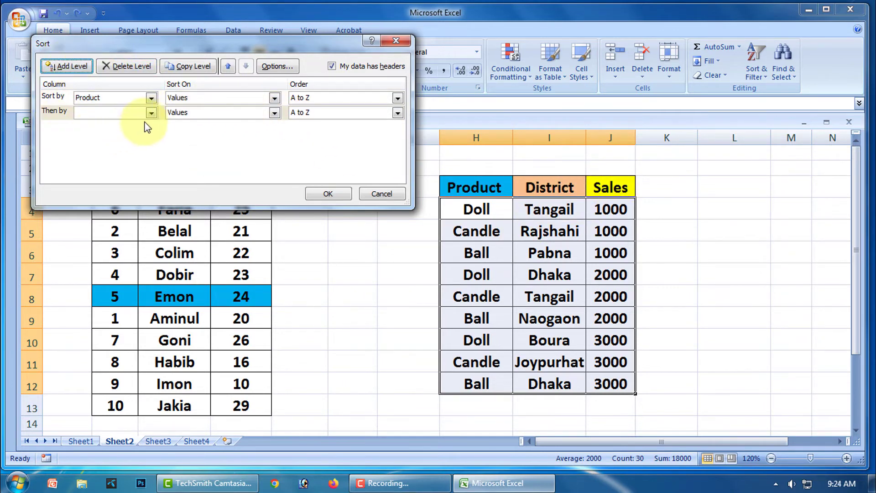
pyautogui.click(151, 114)
pyautogui.click(93, 139)
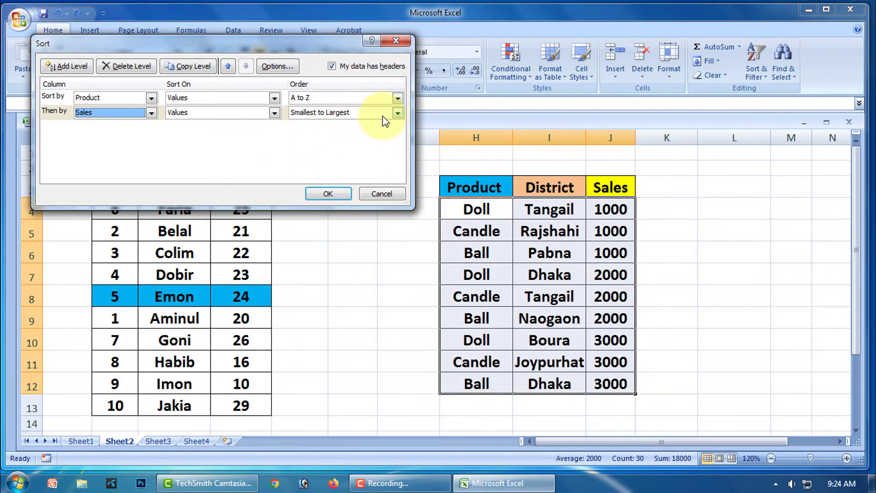
pyautogui.click(397, 114)
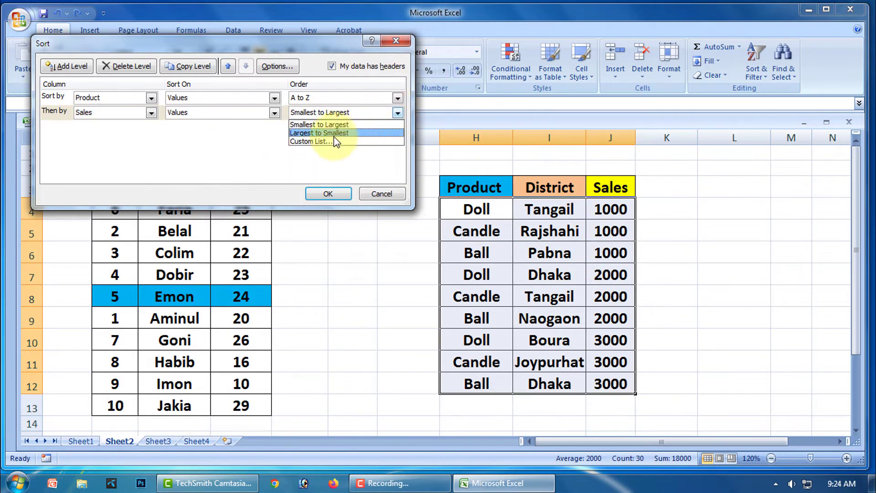
pyautogui.click(356, 133)
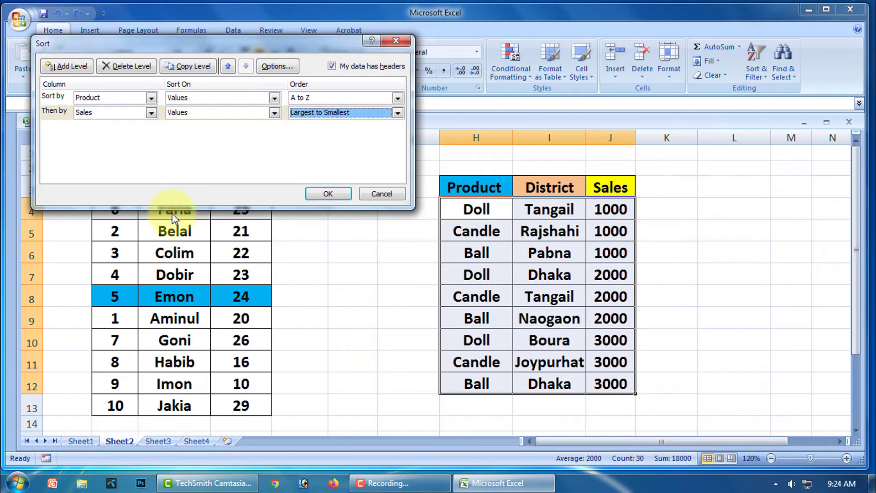
pyautogui.click(333, 193)
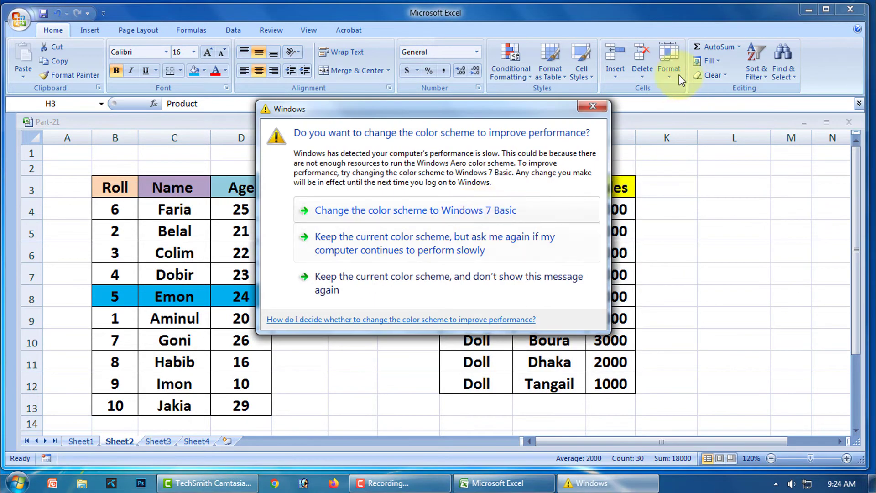
# Dismiss the Windows performance warning and switch to Sheet3.
pyautogui.click(593, 105)
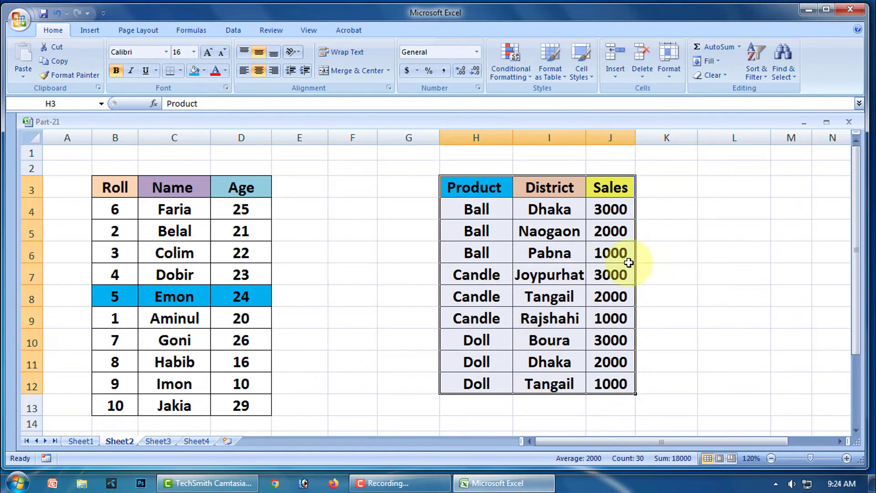
pyautogui.scroll(-2, 379, 381)
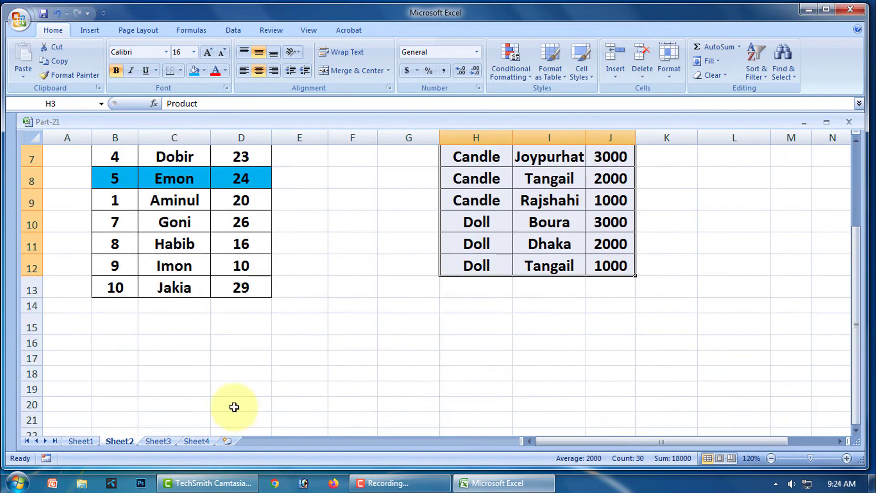
pyautogui.click(158, 441)
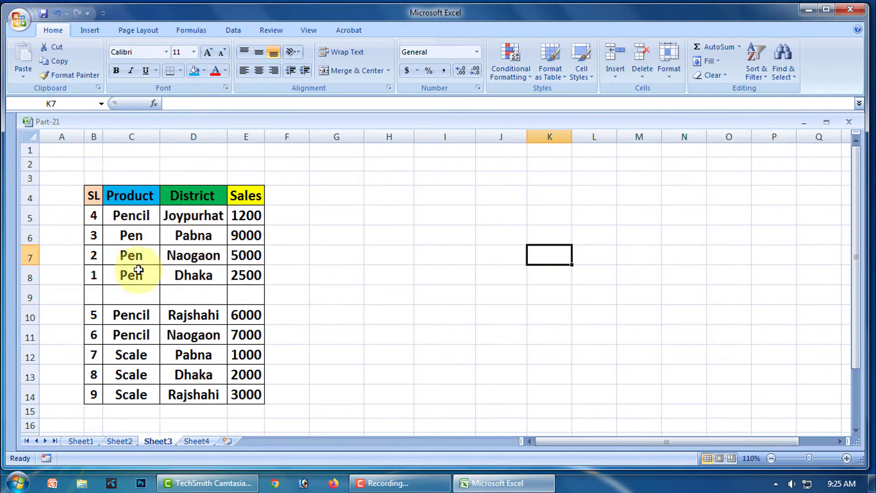
pyautogui.click(95, 258)
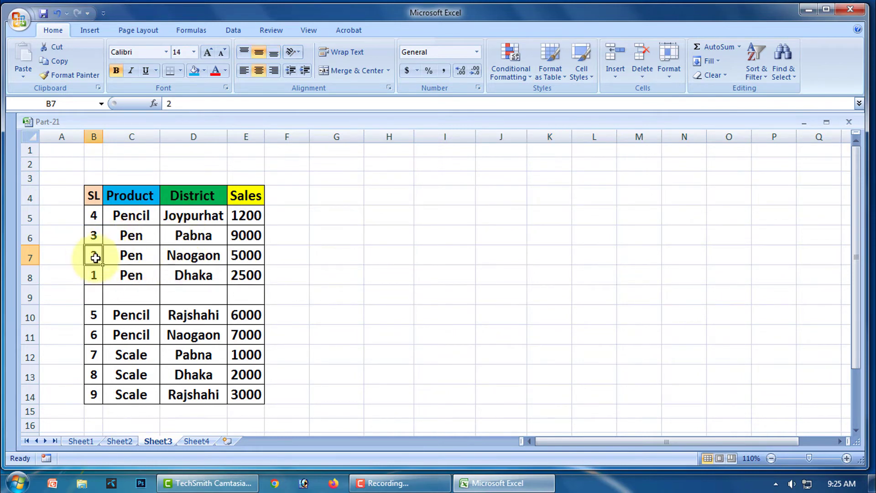
pyautogui.click(765, 77)
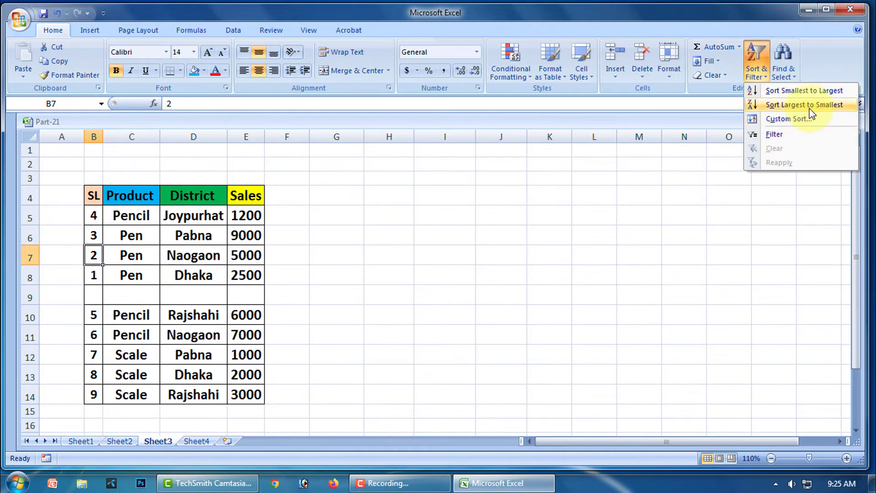
pyautogui.click(806, 91)
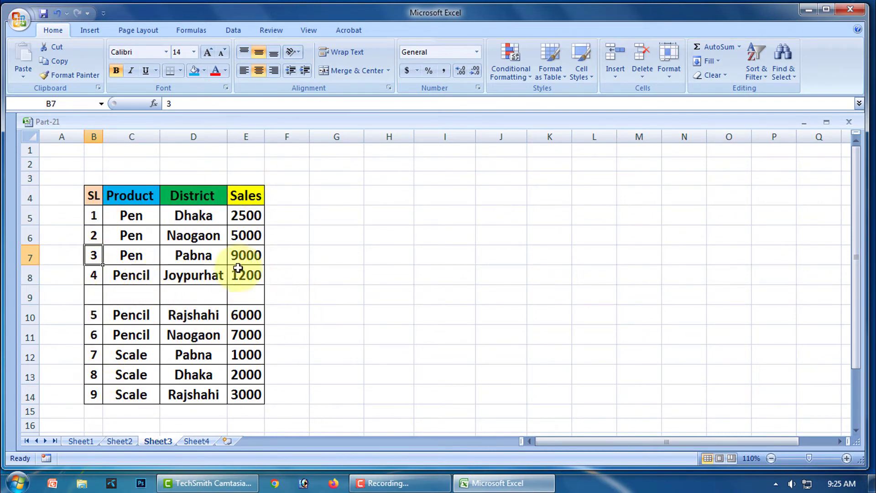
pyautogui.click(757, 72)
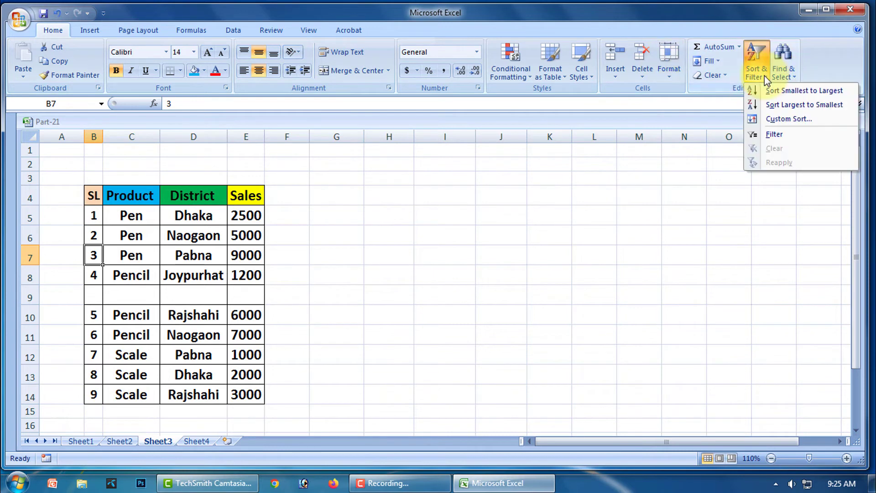
pyautogui.click(806, 105)
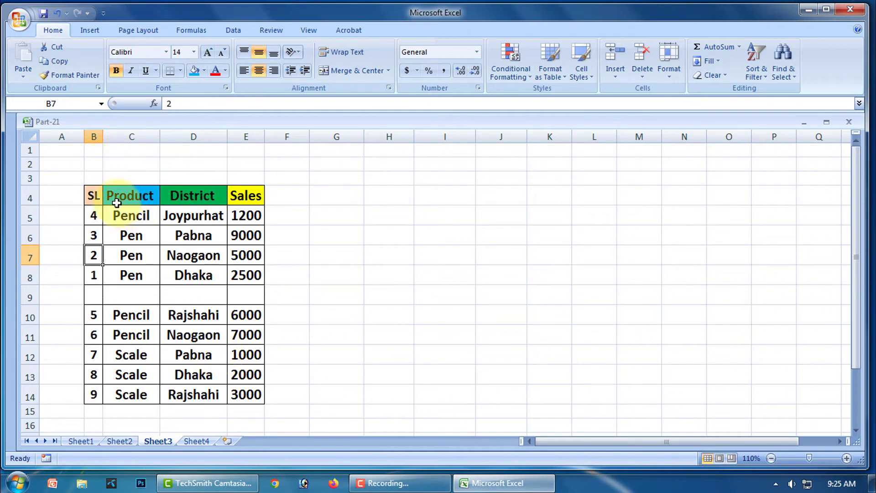
pyautogui.moveTo(94, 196)
pyautogui.mouseDown()
pyautogui.moveTo(120, 303)
pyautogui.moveTo(242, 397)
pyautogui.mouseUp()
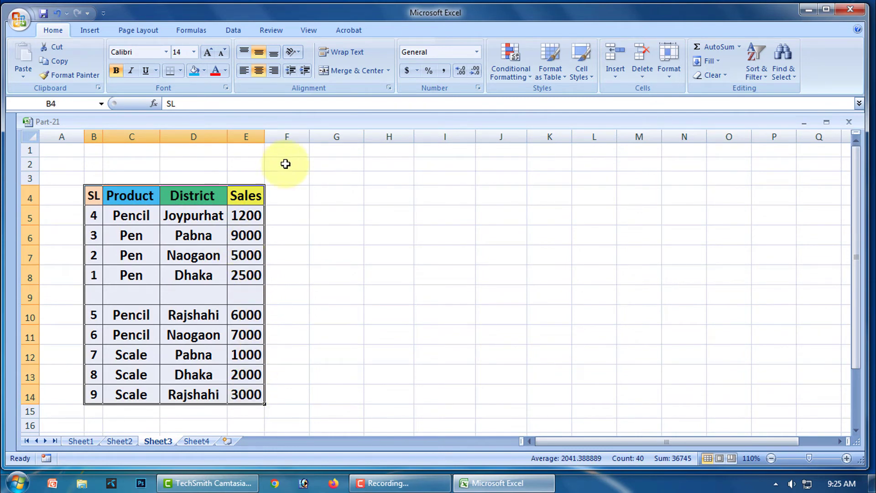
pyautogui.click(766, 76)
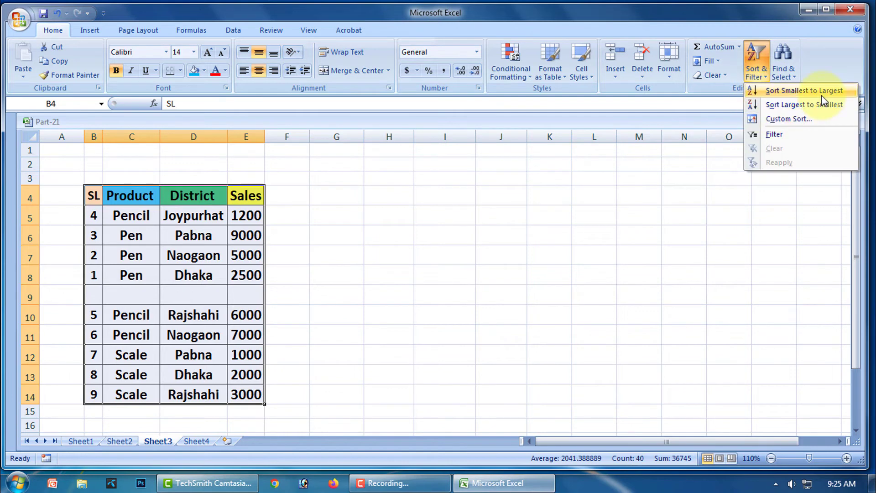
pyautogui.click(810, 91)
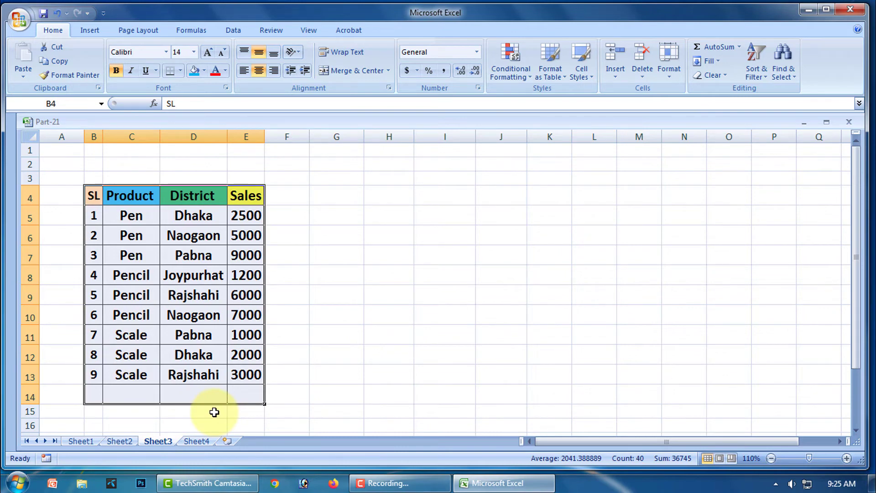
pyautogui.hotkey('ctrl', 'shift', 'r')
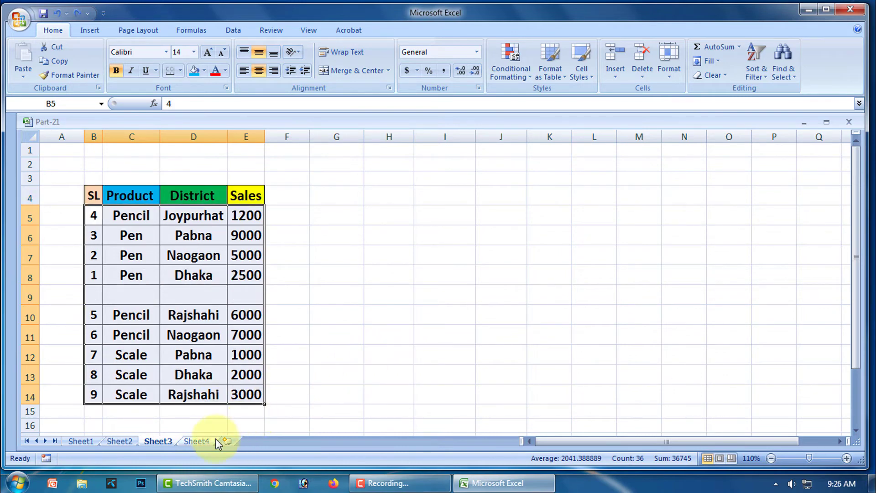
# Switch to Sheet4 and close the Windows colour-scheme warning.
pyautogui.click(197, 441)
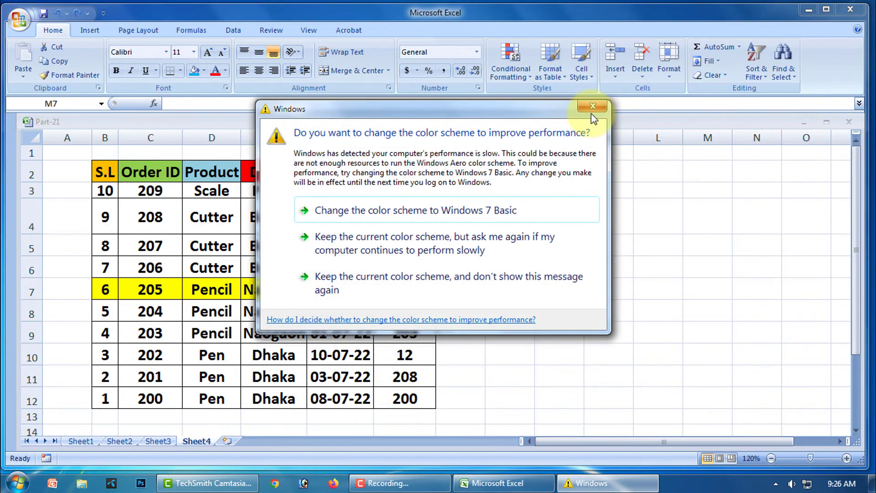
pyautogui.click(592, 107)
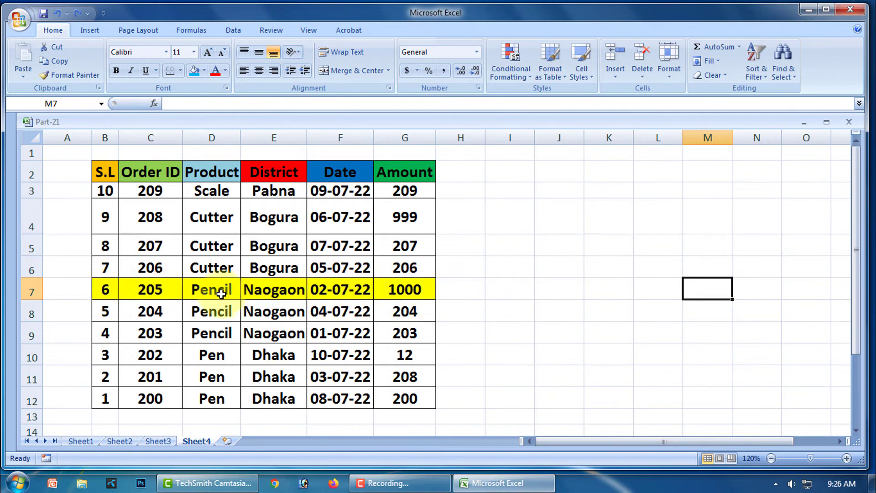
pyautogui.moveTo(407, 172); pyautogui.dragTo(400, 396)
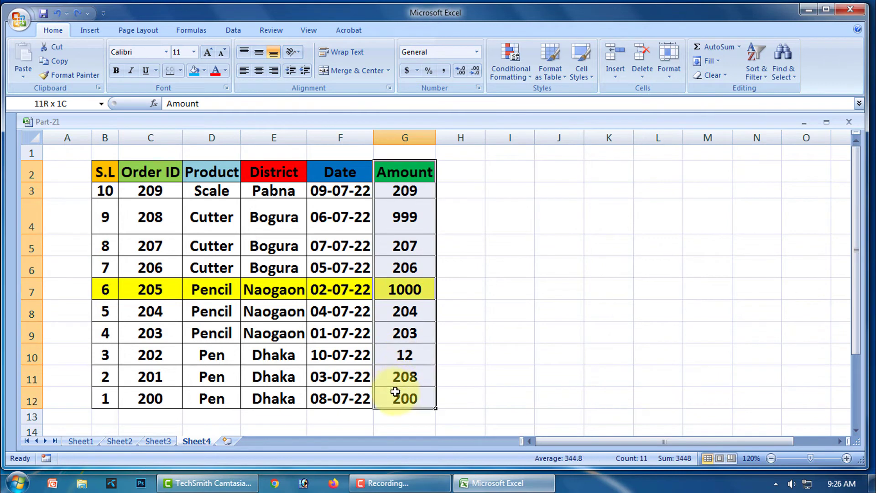
pyautogui.click(767, 77)
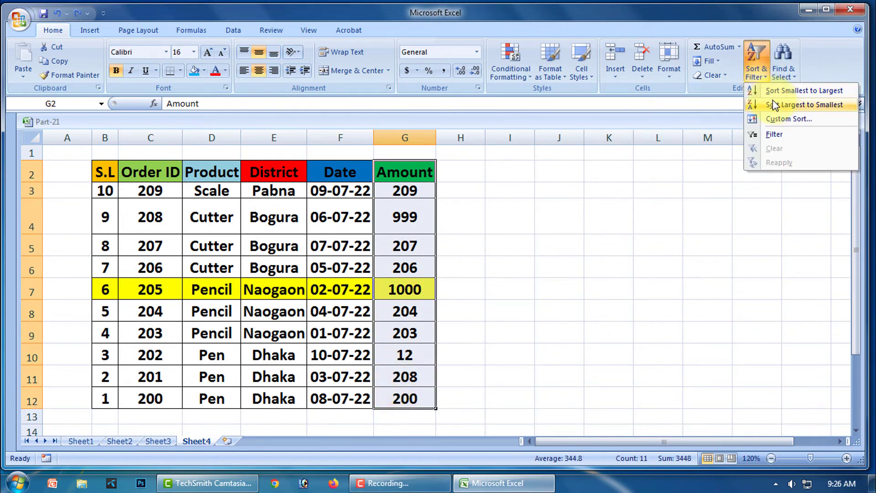
pyautogui.click(806, 91)
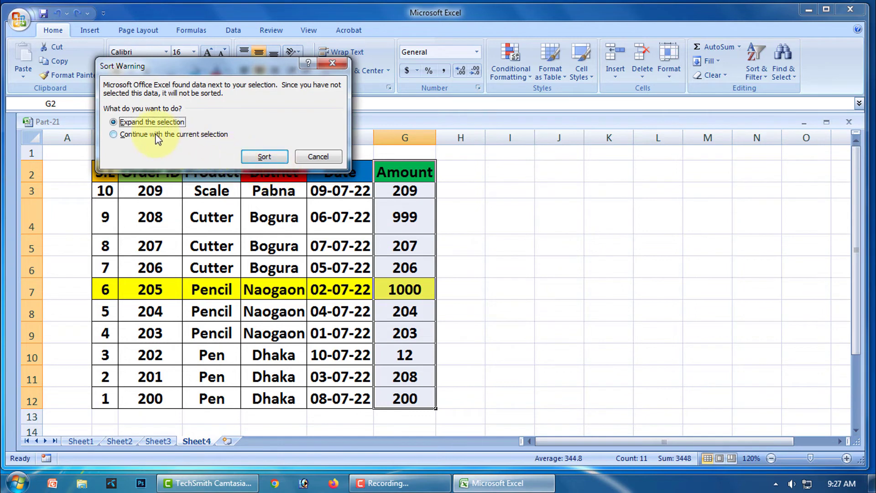
pyautogui.click(114, 135)
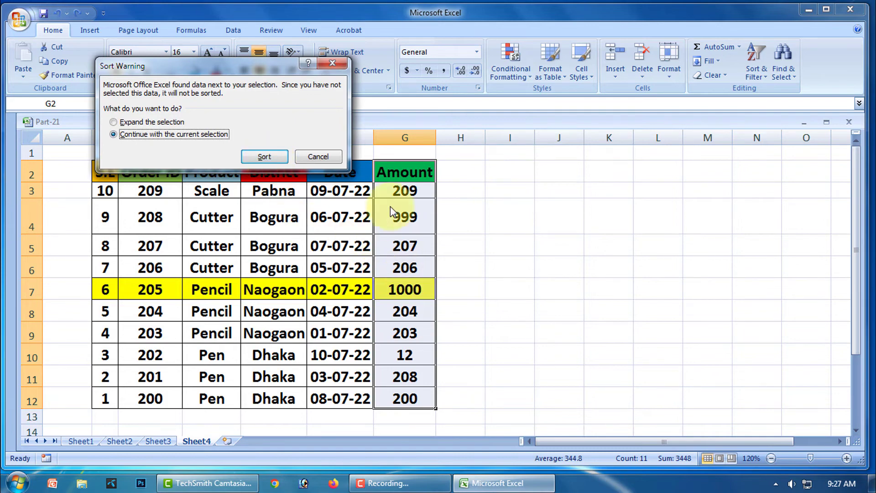
pyautogui.click(263, 157)
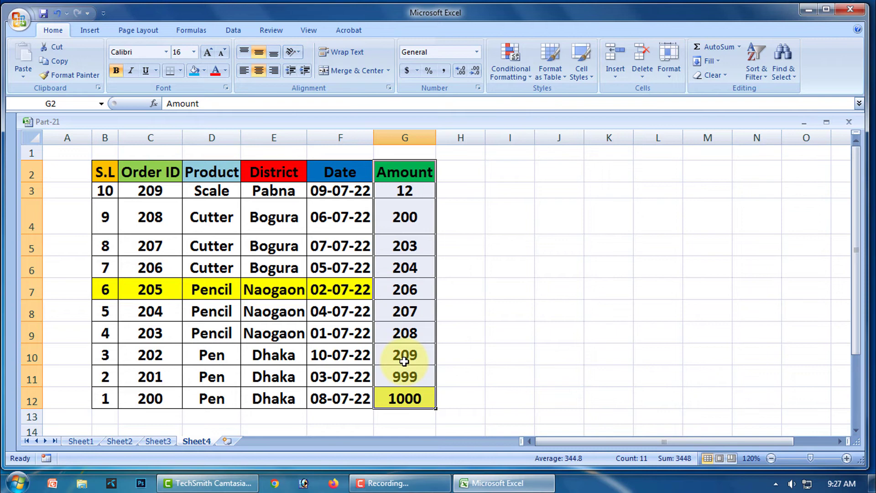
pyautogui.hotkey('ctrl', 'z')
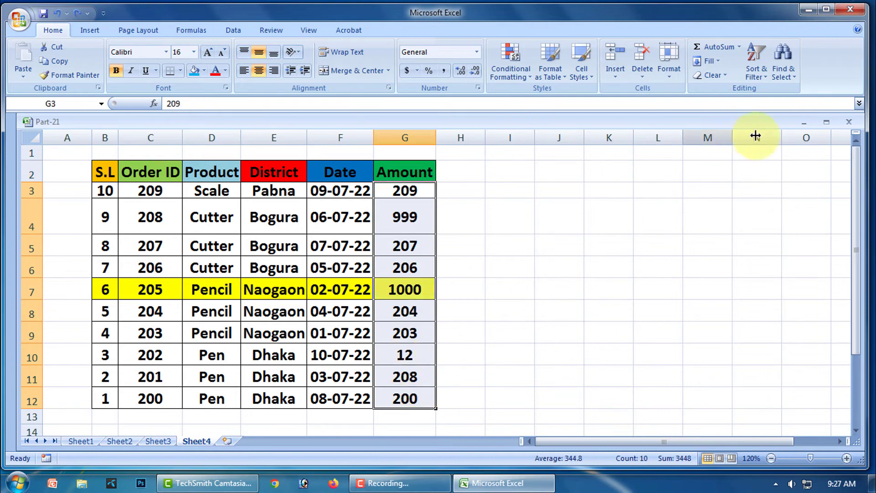
pyautogui.click(766, 74)
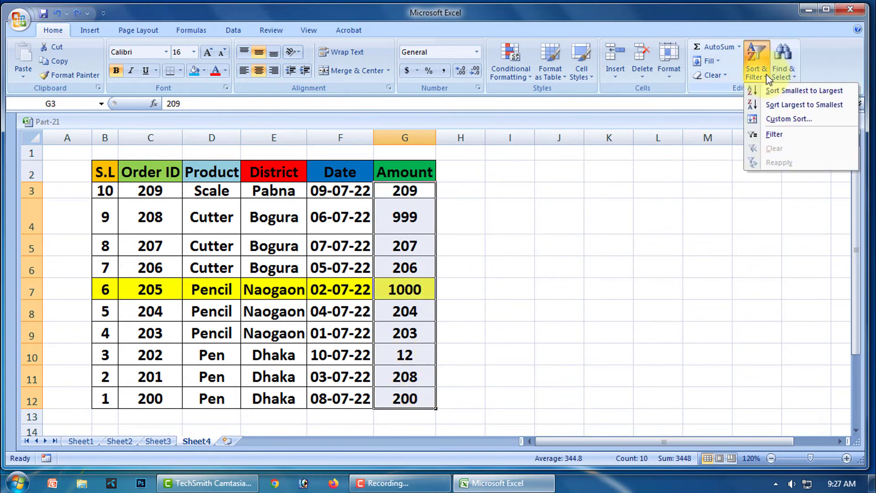
pyautogui.click(795, 93)
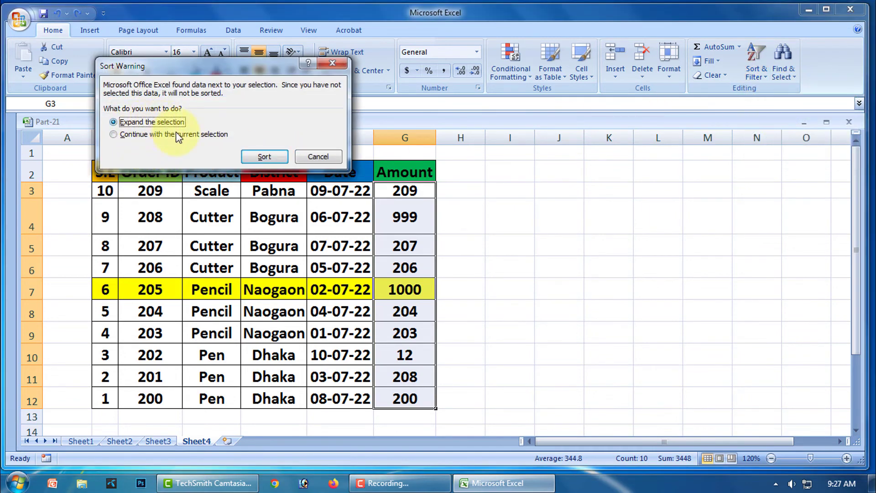
pyautogui.click(267, 156)
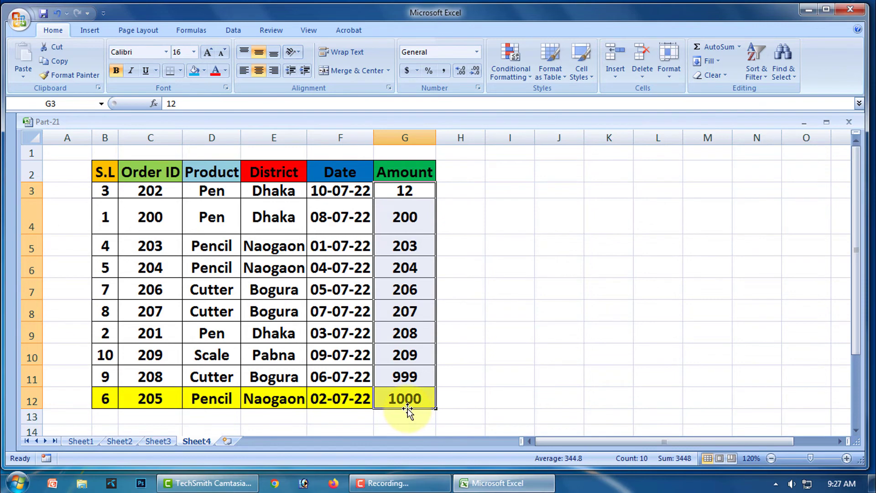
pyautogui.hotkey('ctrl', 'z')
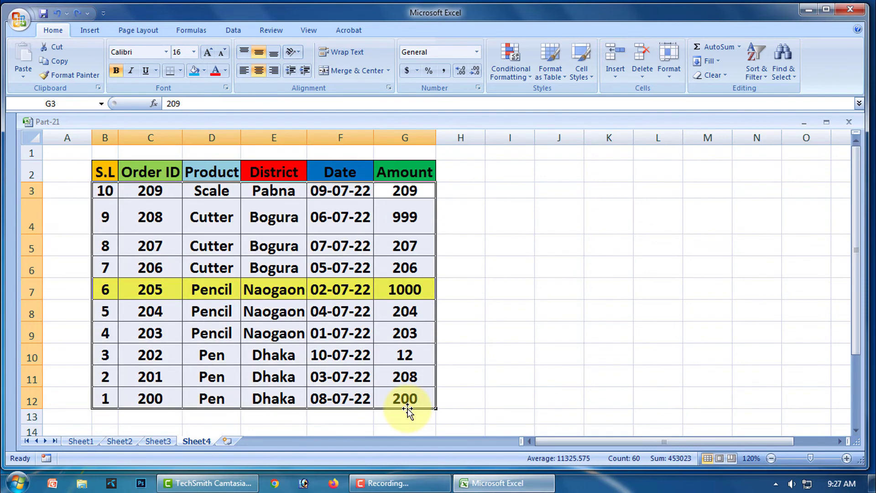
pyautogui.click(766, 76)
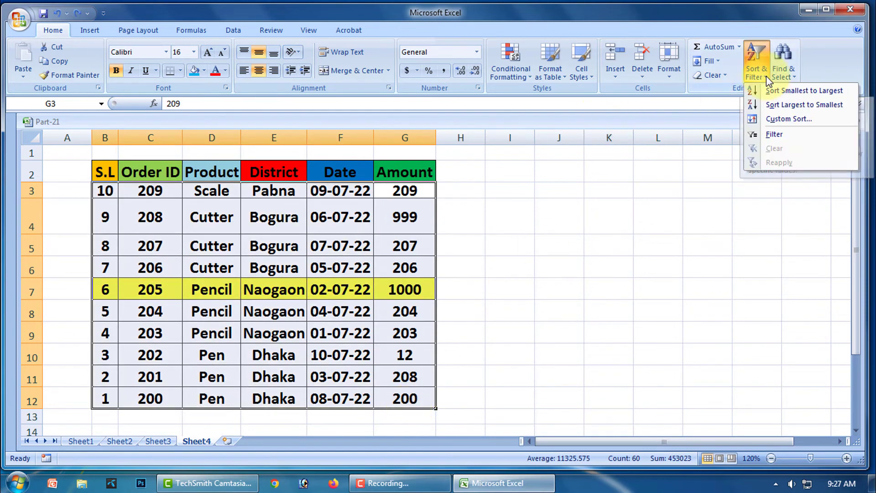
pyautogui.click(794, 120)
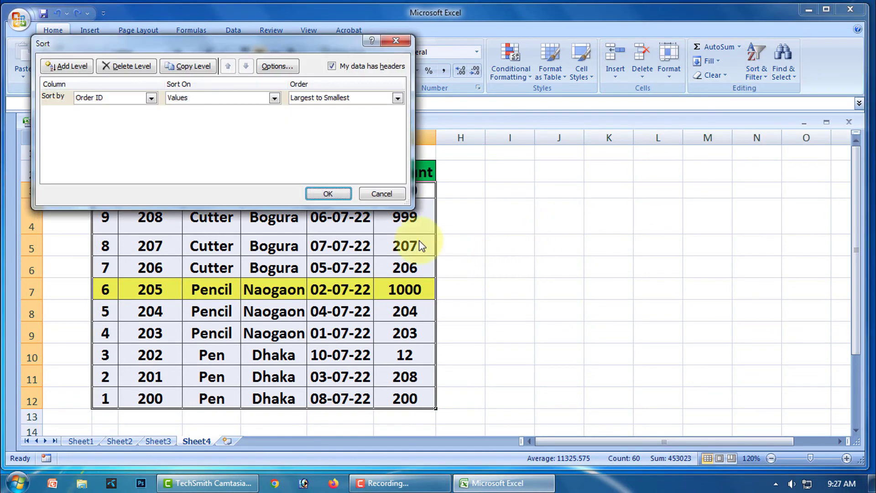
pyautogui.moveTo(205, 40); pyautogui.dragTo(632, 98)
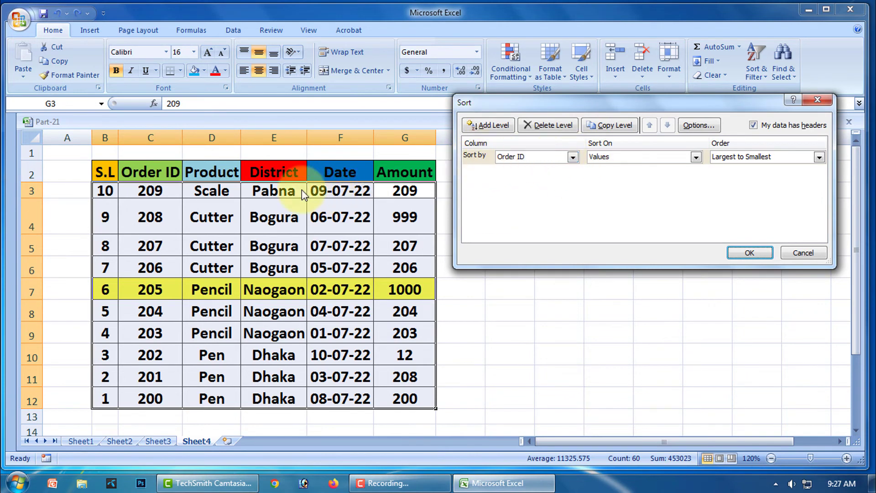
pyautogui.click(572, 157)
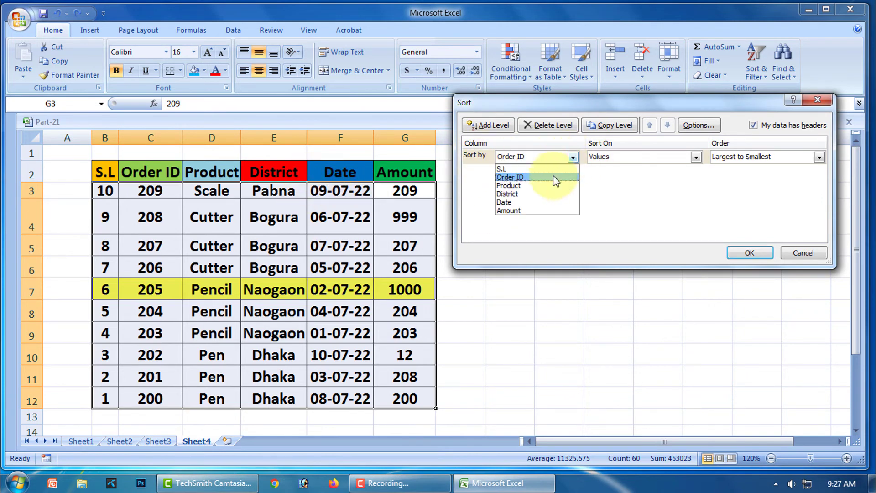
pyautogui.click(509, 203)
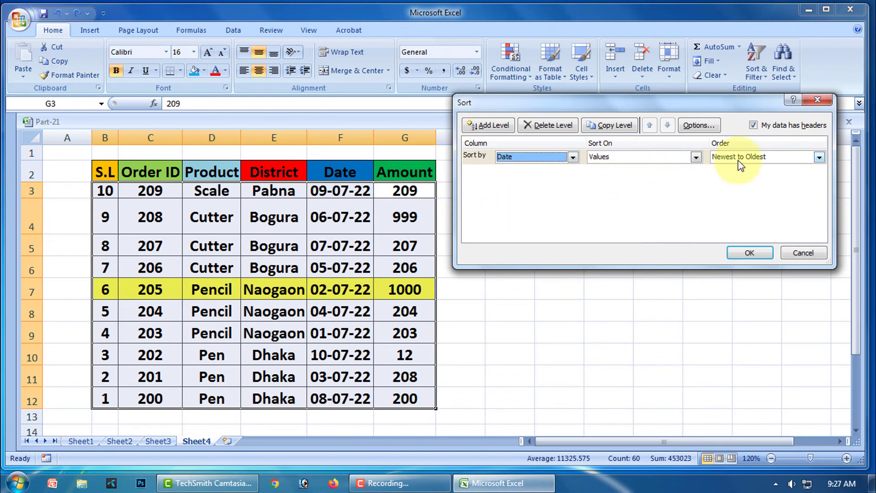
pyautogui.click(819, 158)
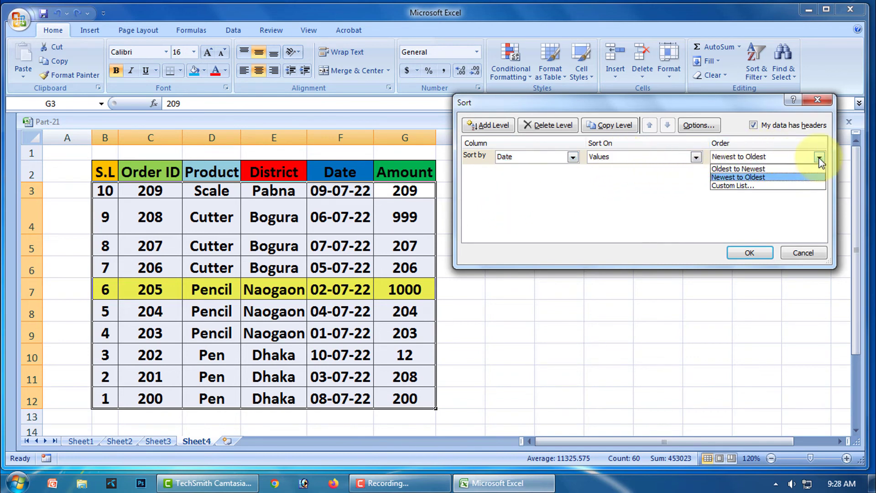
pyautogui.click(737, 186)
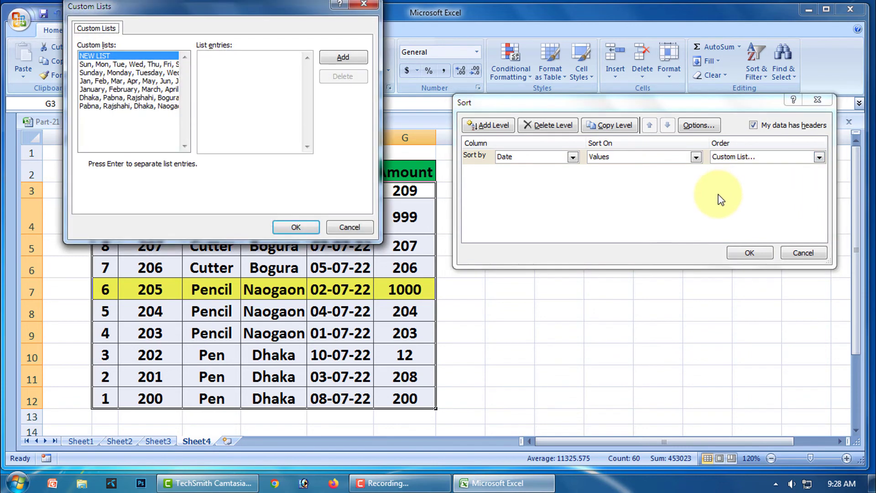
pyautogui.click(121, 73)
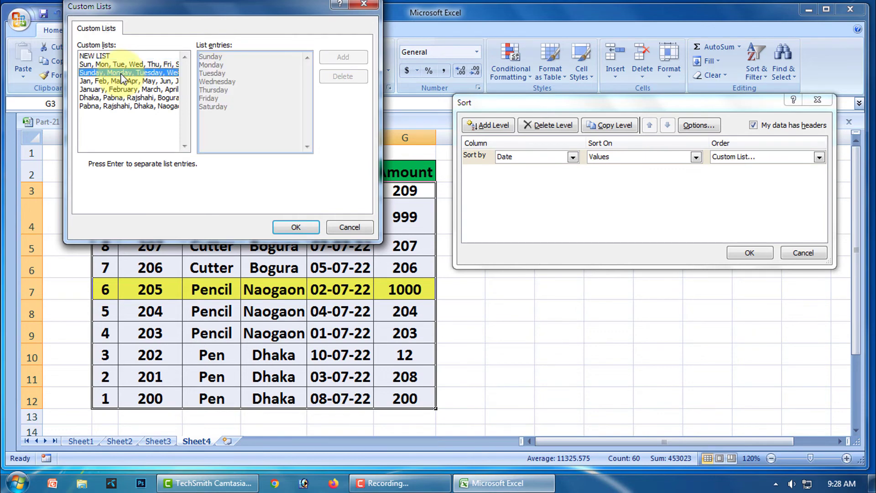
pyautogui.click(296, 226)
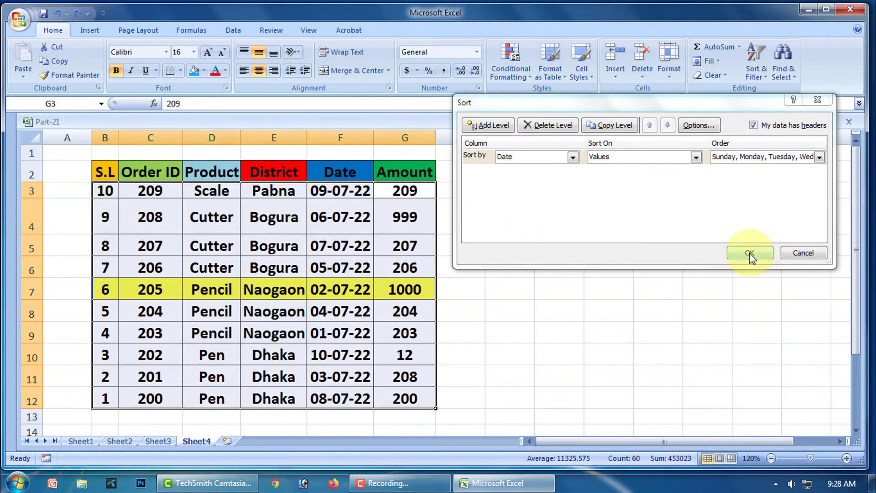
pyautogui.click(750, 253)
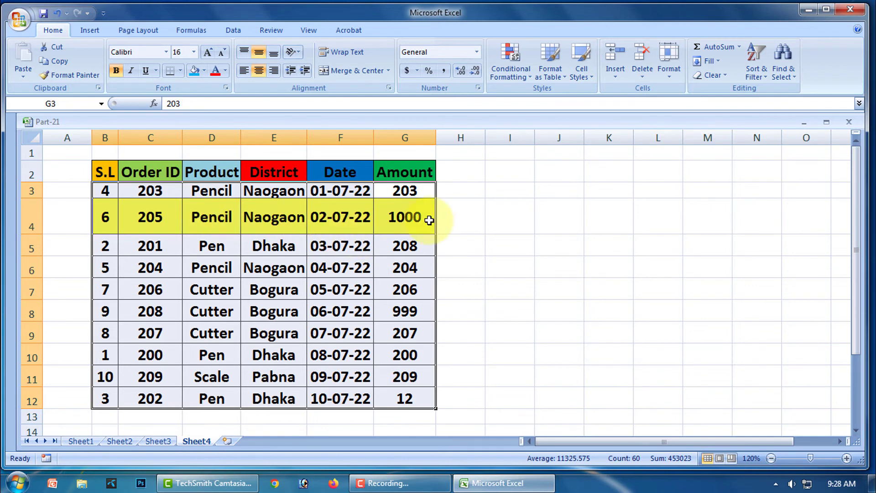
pyautogui.hotkey('ctrl', 'shift', 's')
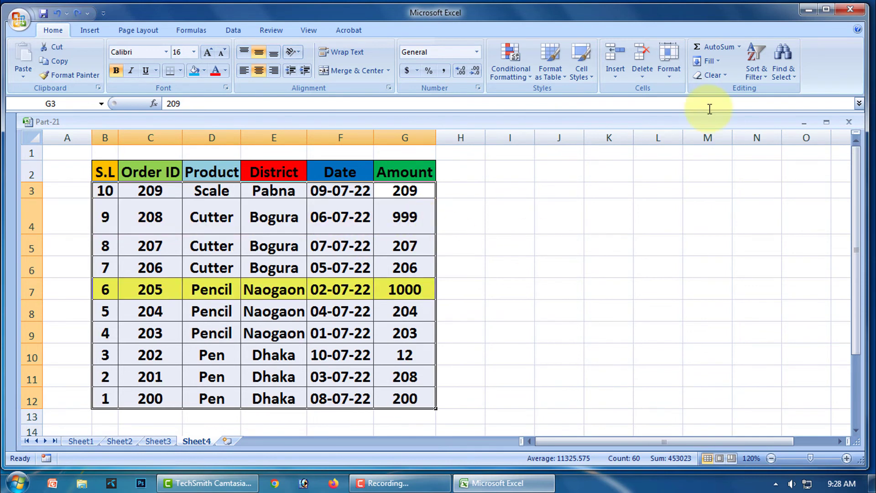
# Custom-sort the order table by District A to Z, then undo it with Ctrl+Z.
pyautogui.click(756, 61)
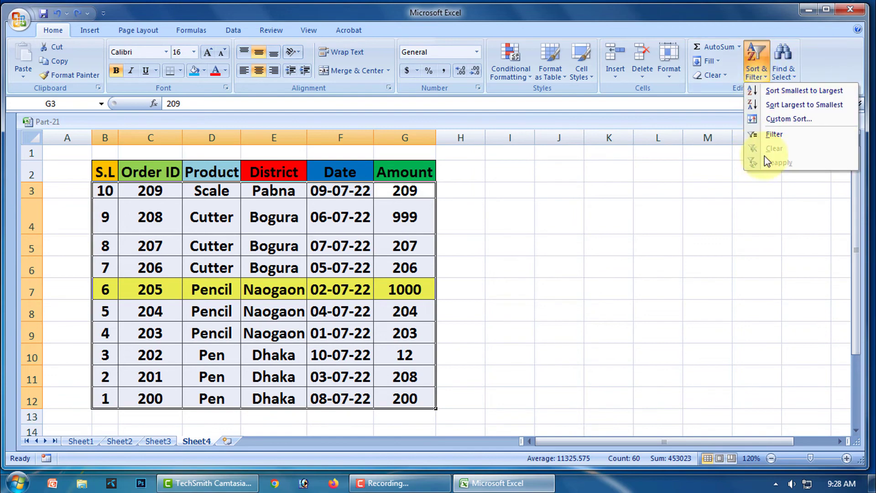
pyautogui.click(785, 119)
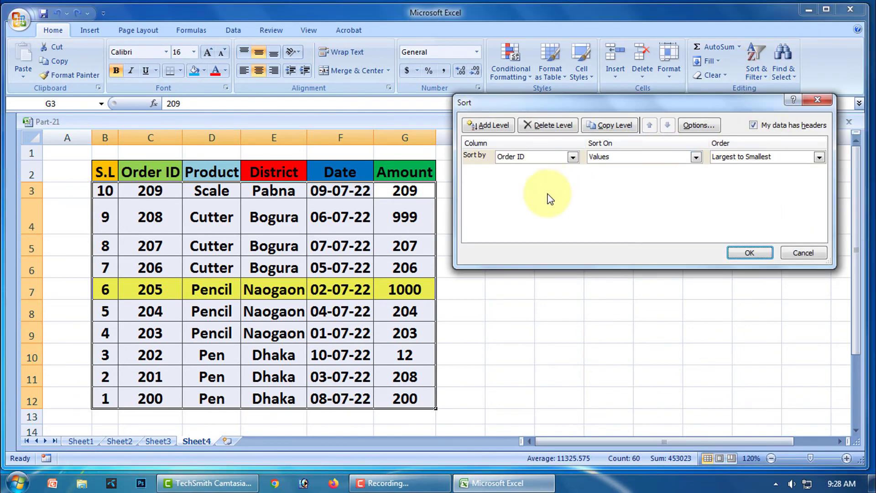
pyautogui.click(574, 158)
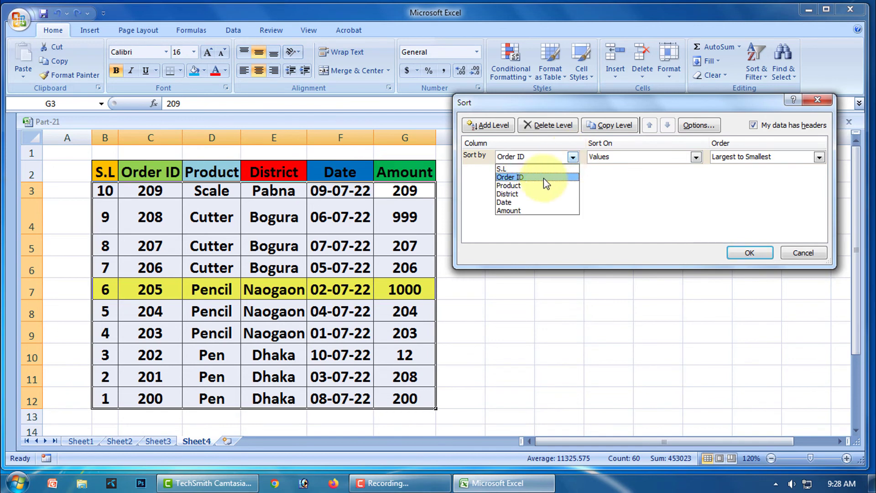
pyautogui.click(515, 193)
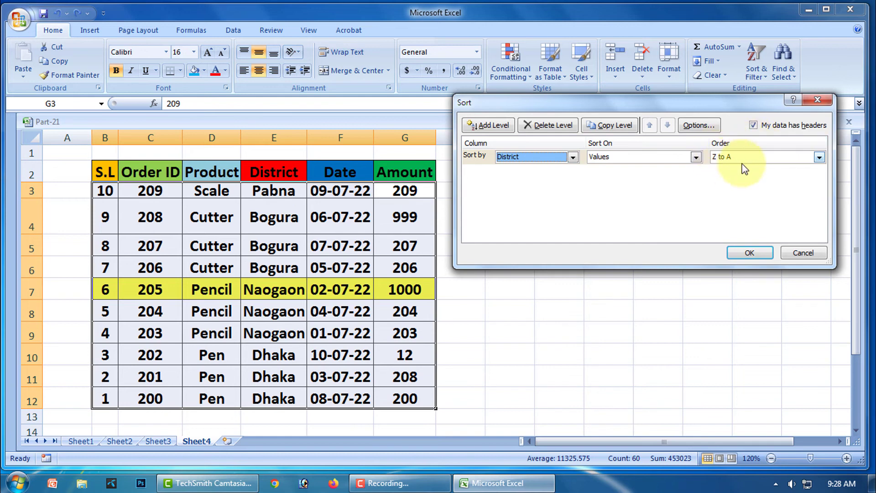
pyautogui.click(819, 157)
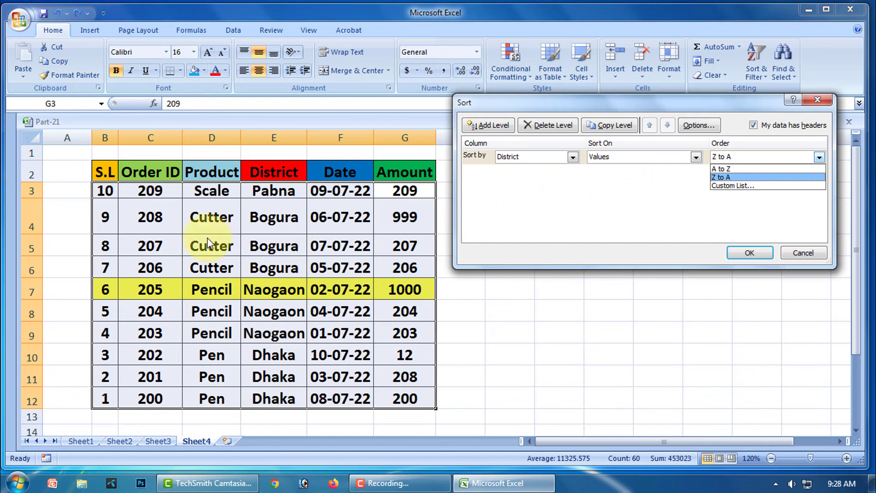
pyautogui.click(732, 170)
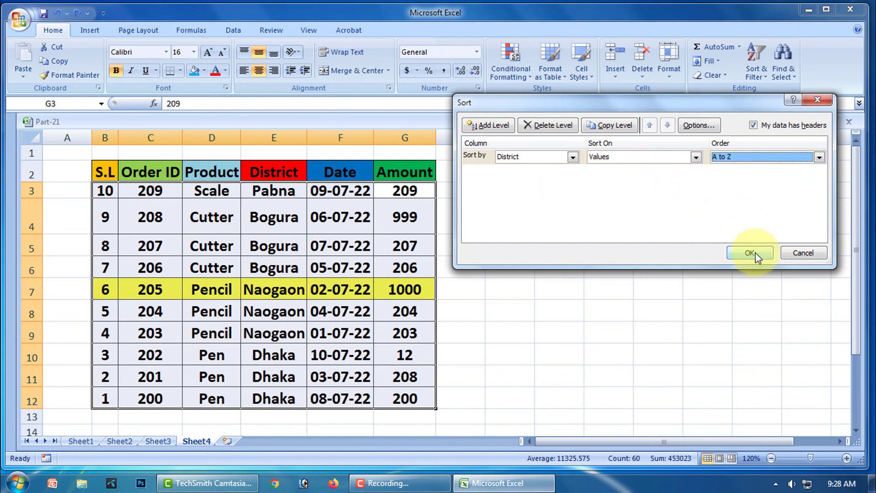
pyautogui.click(754, 252)
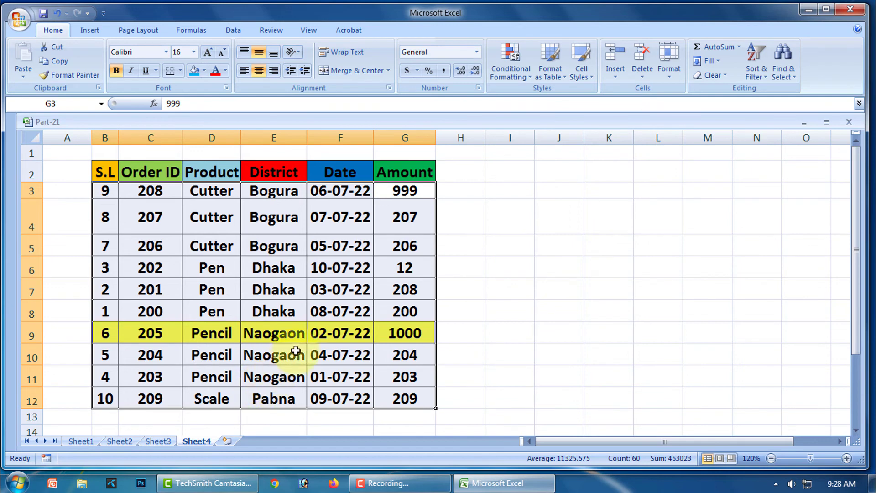
pyautogui.hotkey('ctrl', 'z')
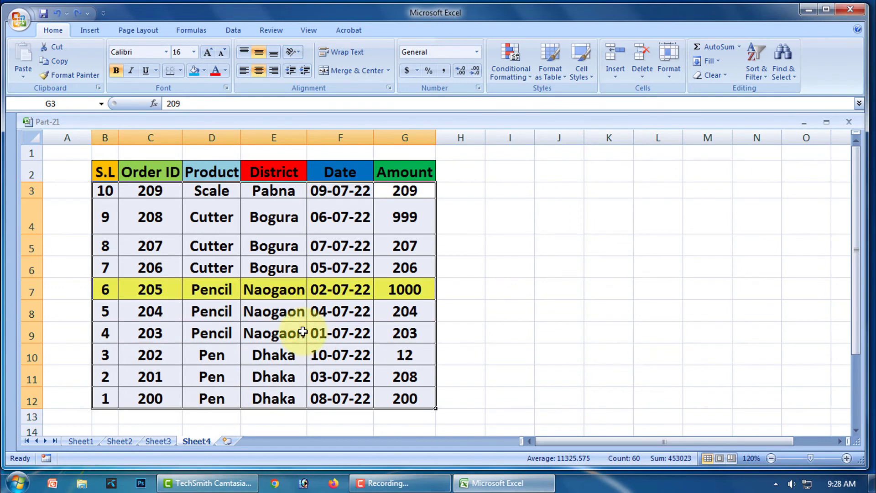
# Custom-sort the order table by Product A to Z, then undo it with Ctrl+Z.
pyautogui.click(764, 76)
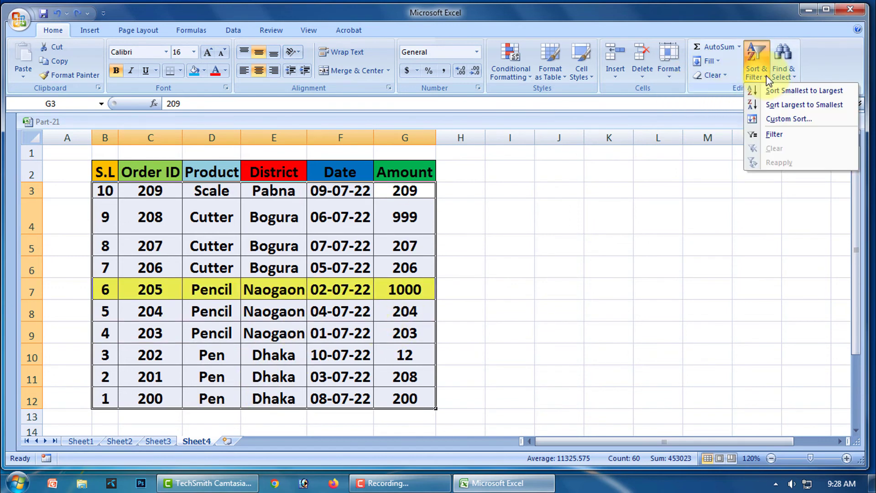
pyautogui.click(787, 119)
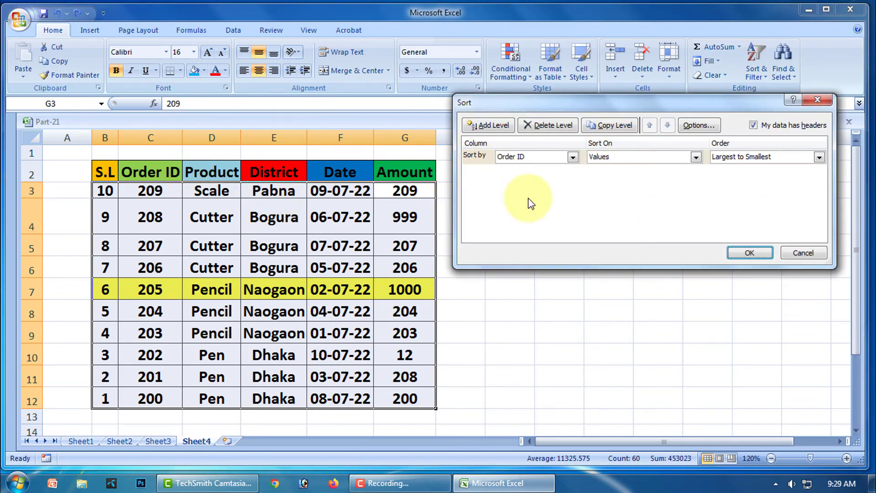
pyautogui.click(573, 157)
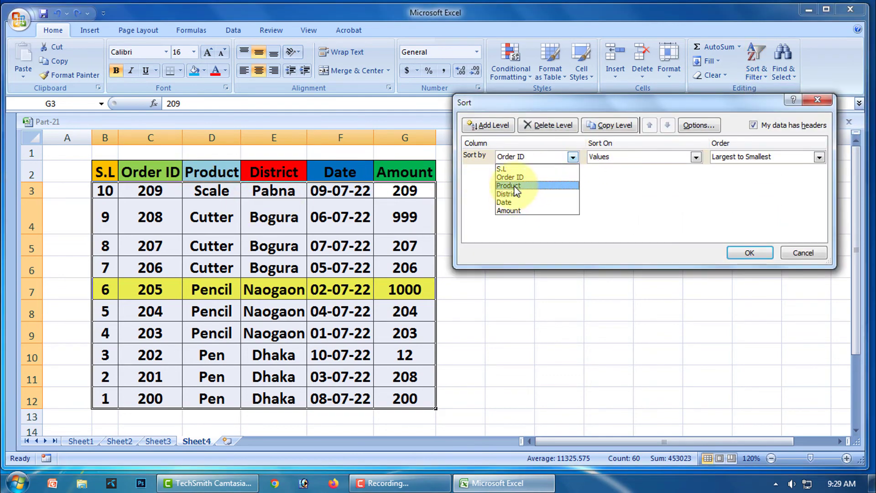
pyautogui.click(535, 190)
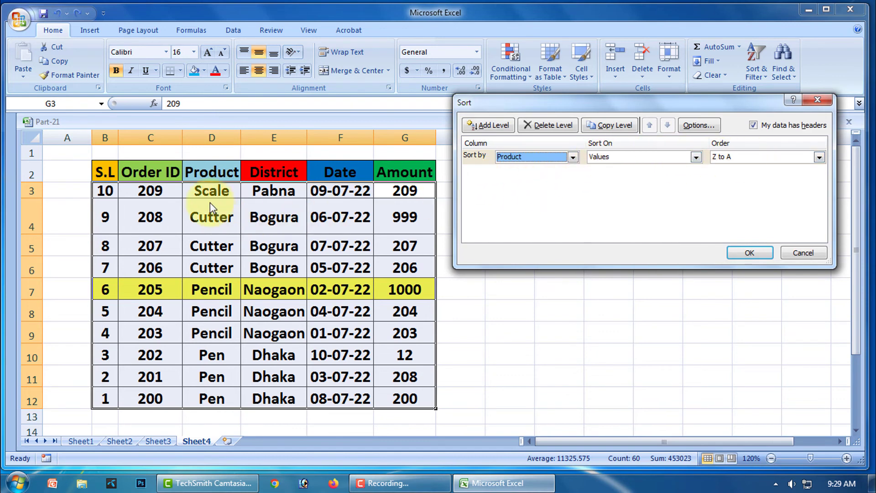
pyautogui.click(820, 157)
pyautogui.click(752, 173)
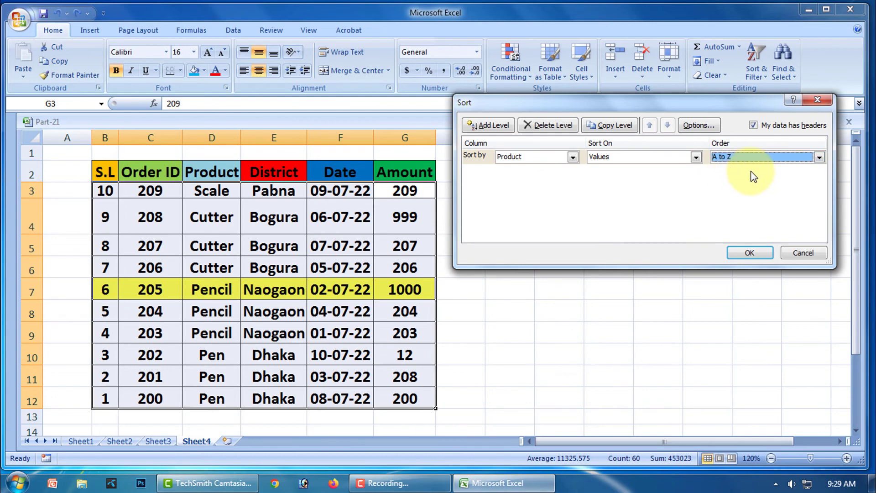
pyautogui.click(749, 252)
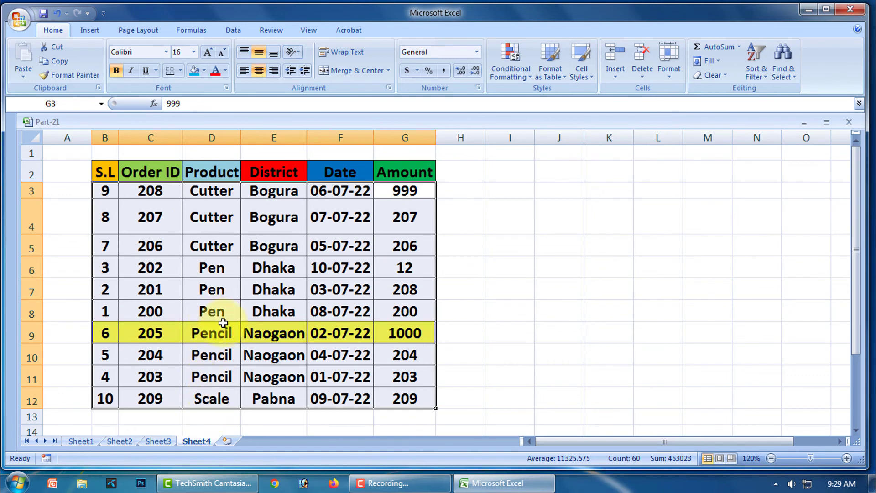
pyautogui.hotkey('ctrl', 'z')
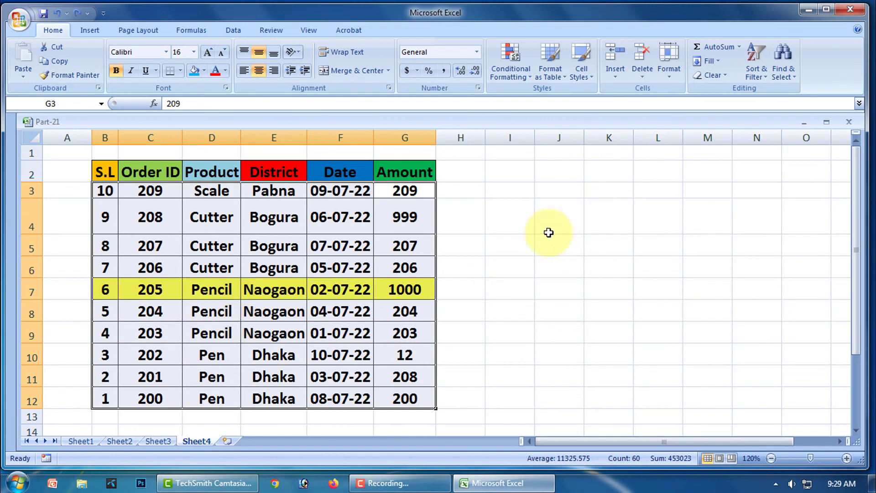
# Custom-sort the table by Order ID smallest to largest, then undo it with Ctrl+Z.
pyautogui.click(765, 78)
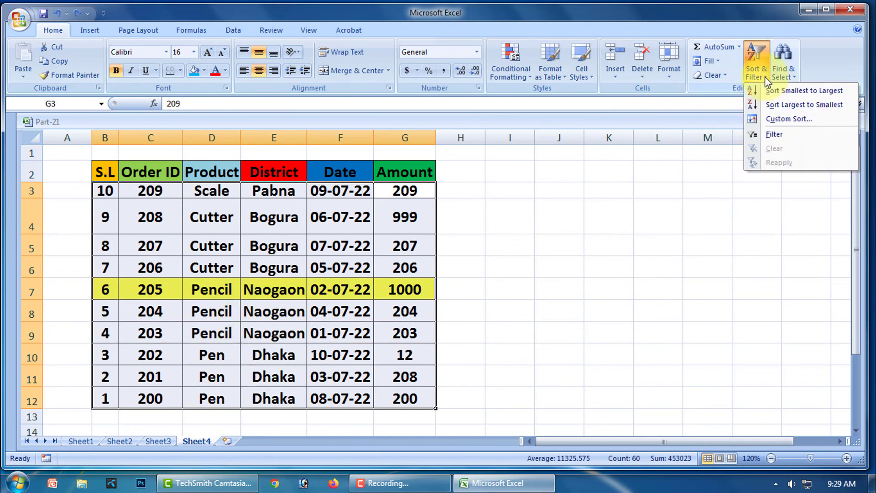
pyautogui.click(784, 121)
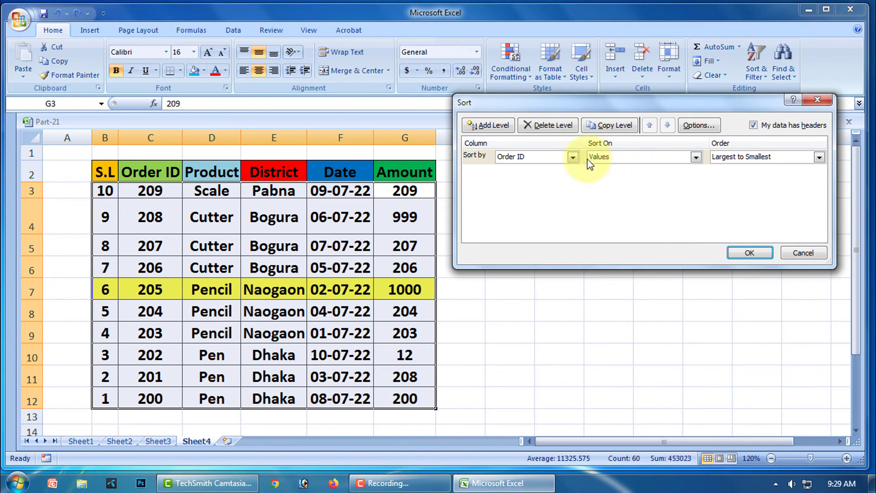
pyautogui.click(818, 157)
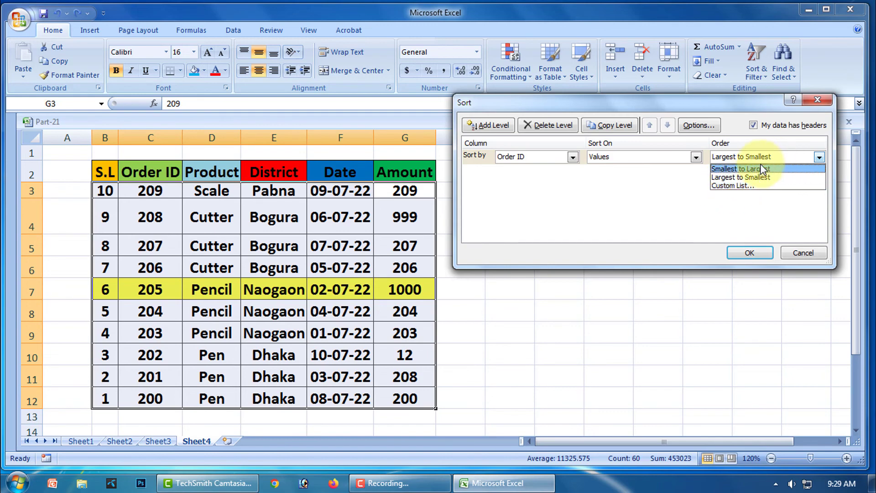
pyautogui.click(728, 168)
pyautogui.click(752, 254)
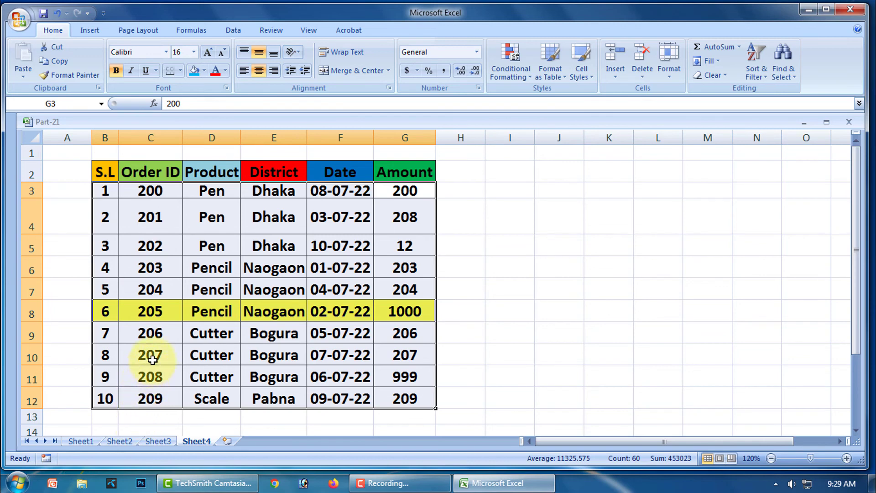
pyautogui.hotkey('ctrl', 'z')
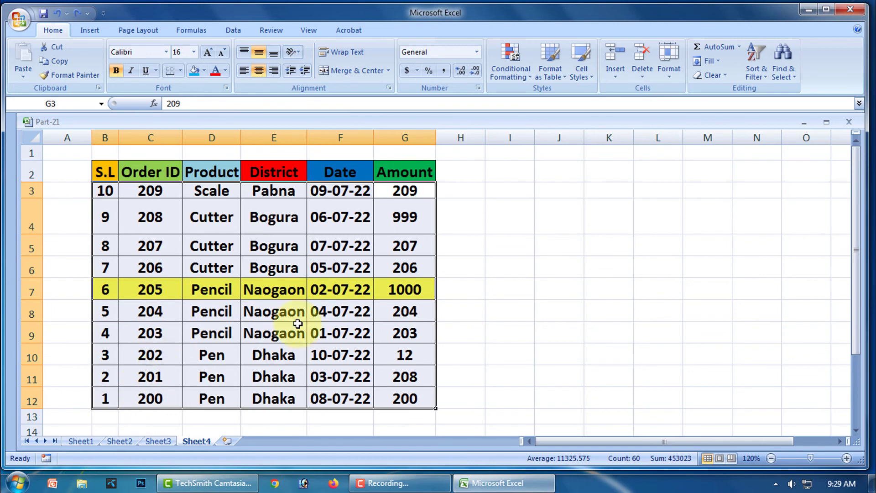
# Custom-sort the order table by S.L, Smallest to Largest, so rows run 1 to 10.
pyautogui.click(761, 74)
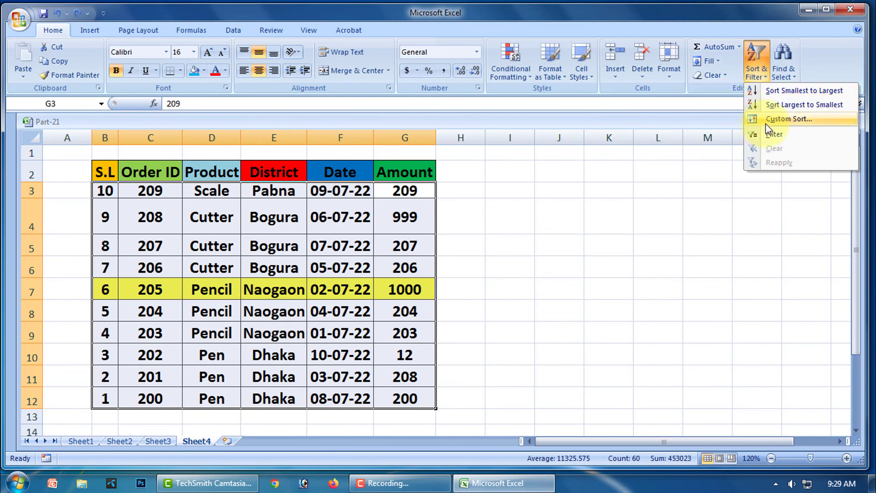
pyautogui.click(794, 120)
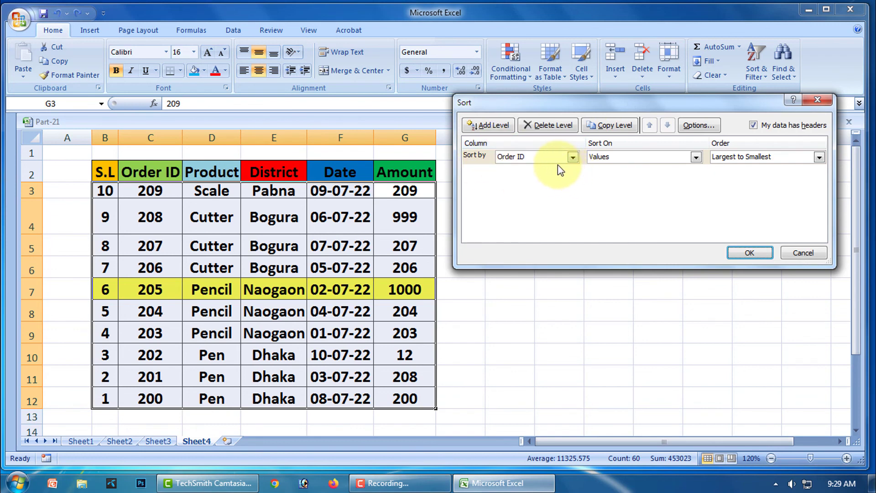
pyautogui.click(572, 158)
pyautogui.click(534, 166)
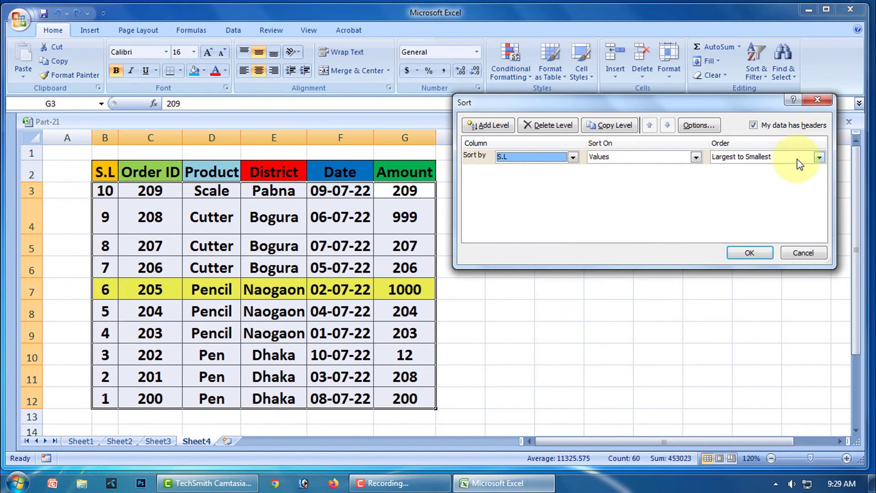
pyautogui.click(820, 157)
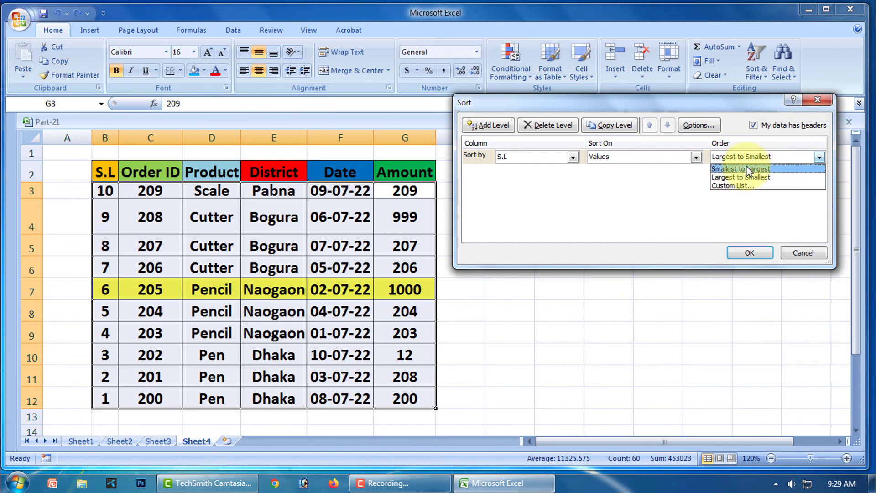
pyautogui.click(757, 170)
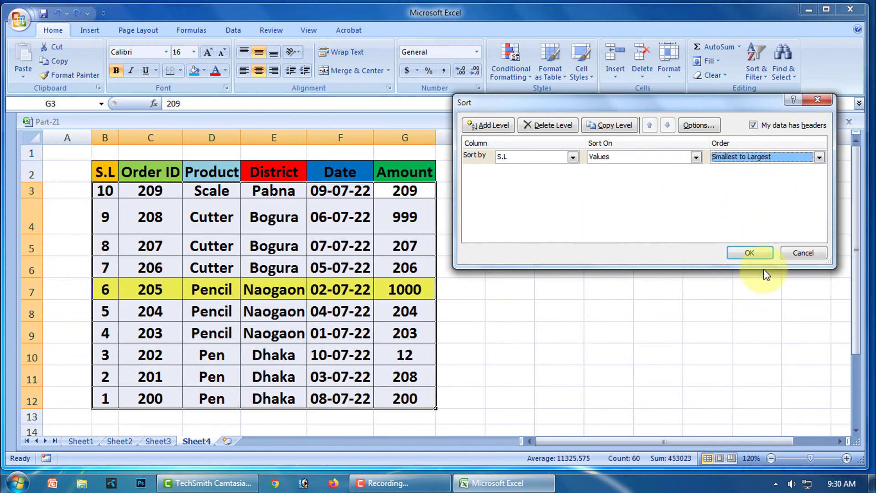
pyautogui.click(750, 253)
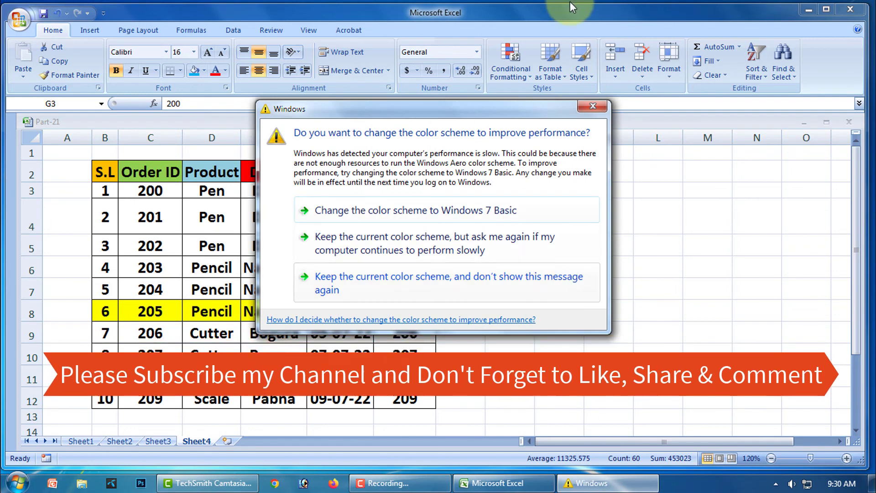
pyautogui.click(593, 106)
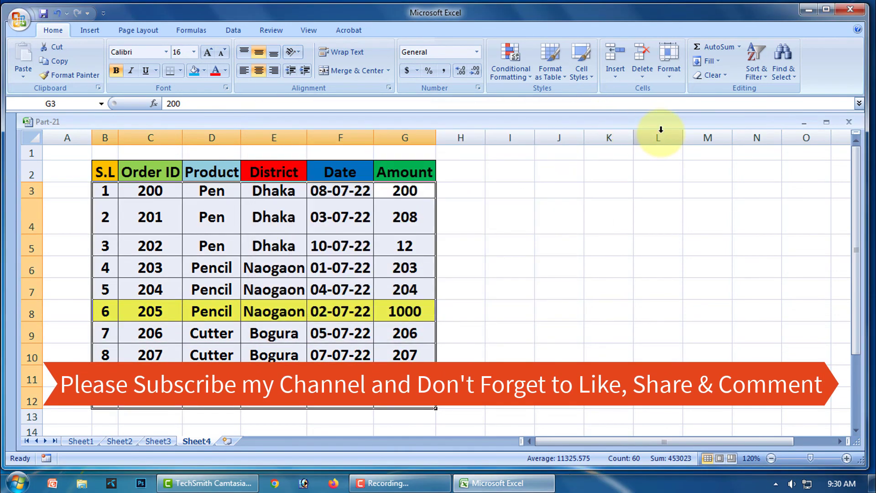